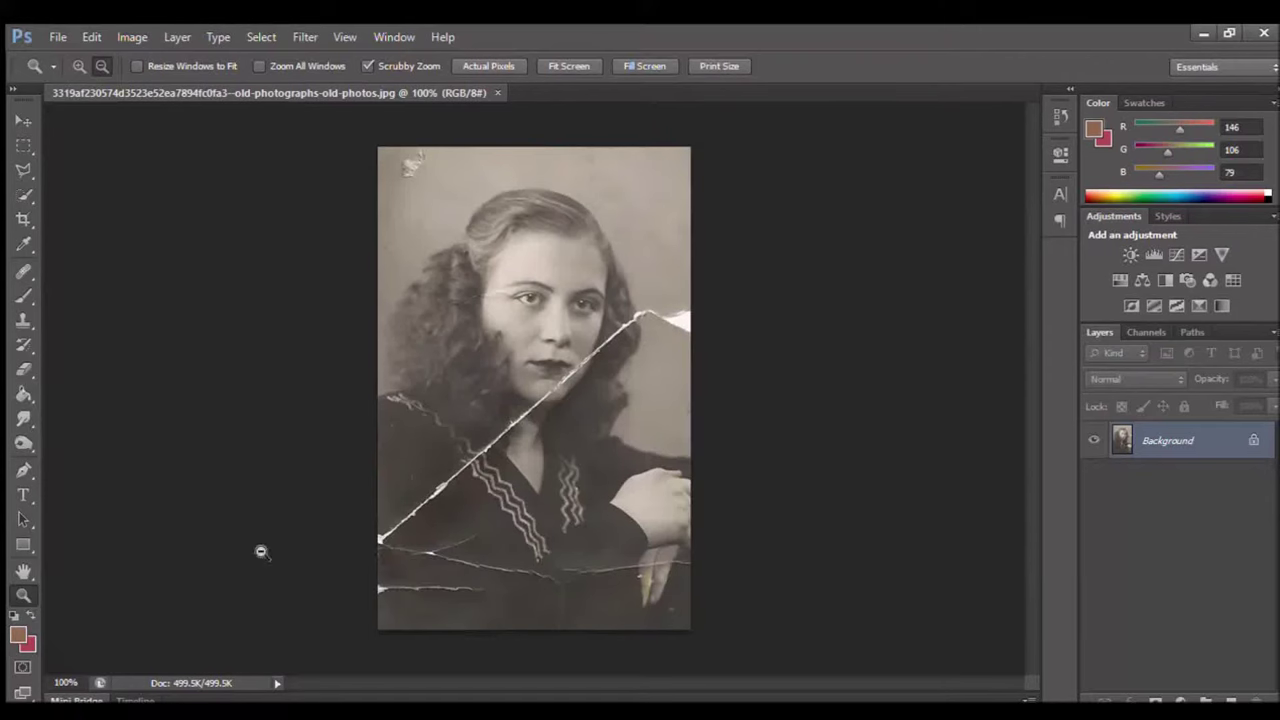
Duplicate the portrait onto a new layer and zoom in to 200%
left_click(565, 378, "alt")
left_click(535, 390)
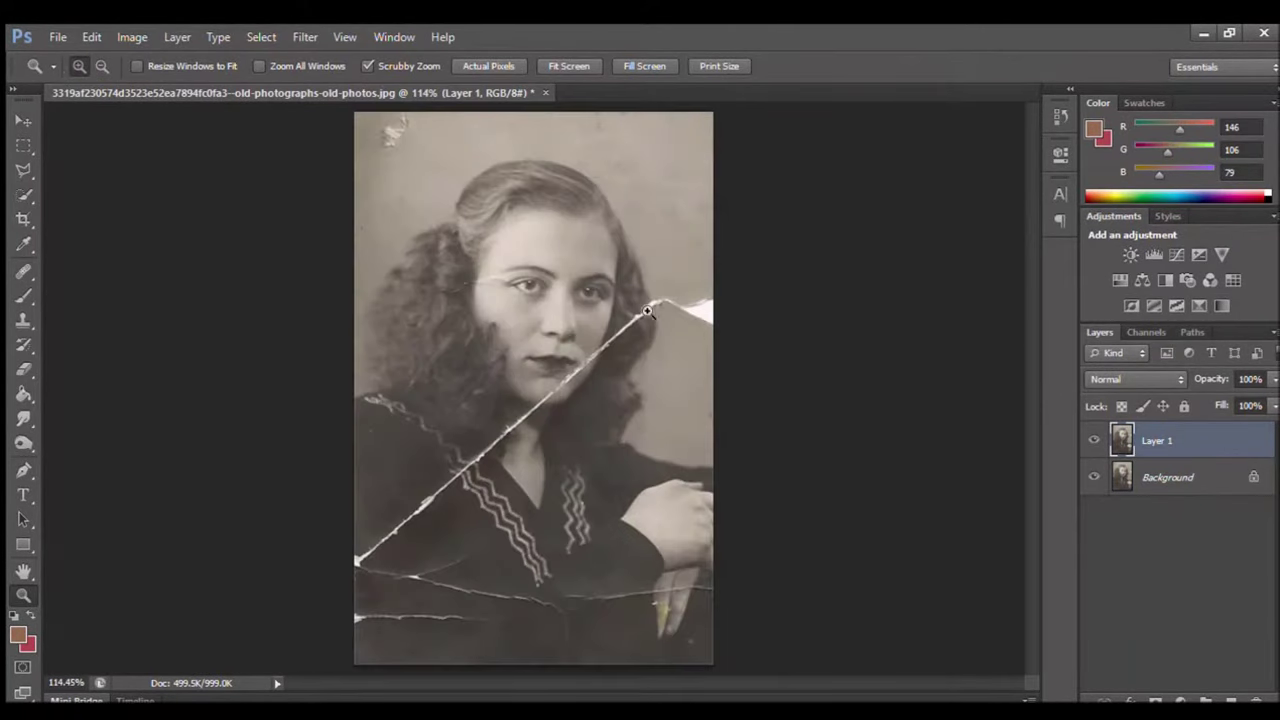
left_click(680, 272)
Clone Stamp away the torn corner beside her face, using a smaller brush
left_click(23, 320)
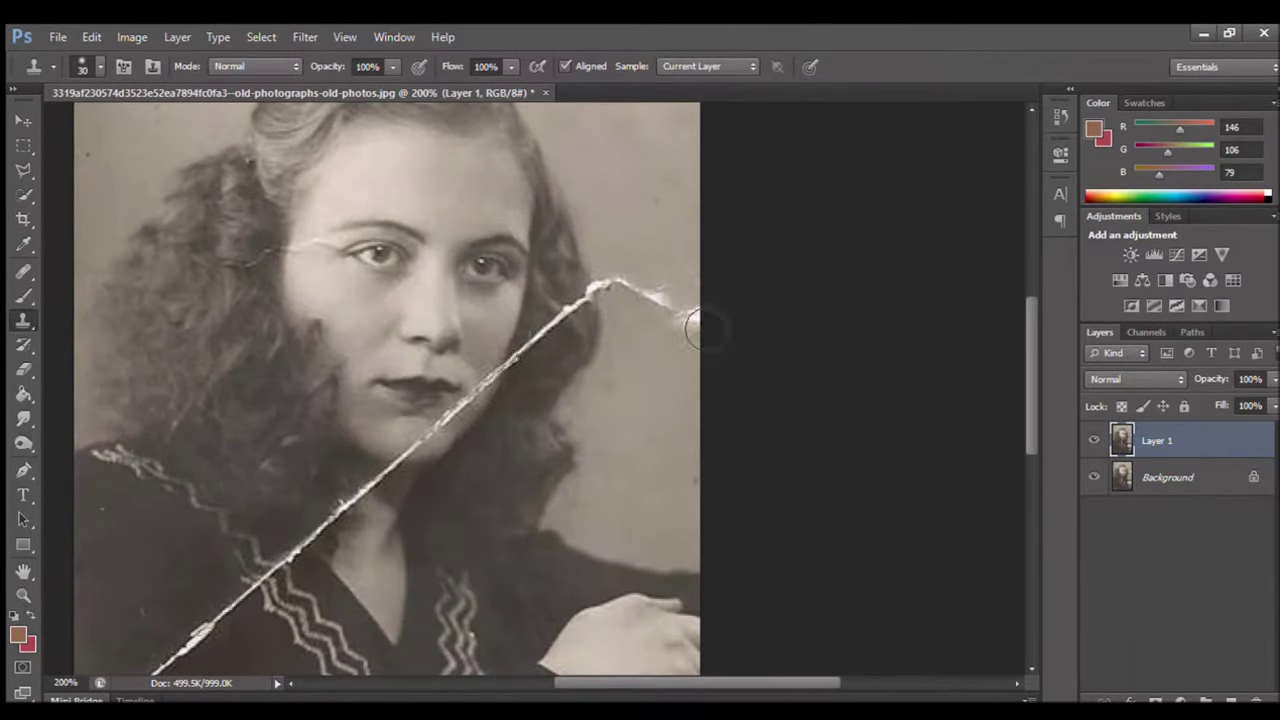
mouse_move(677, 334)
left_mouse_down()
mouse_move(703, 328)
mouse_move(600, 285)
left_mouse_up()
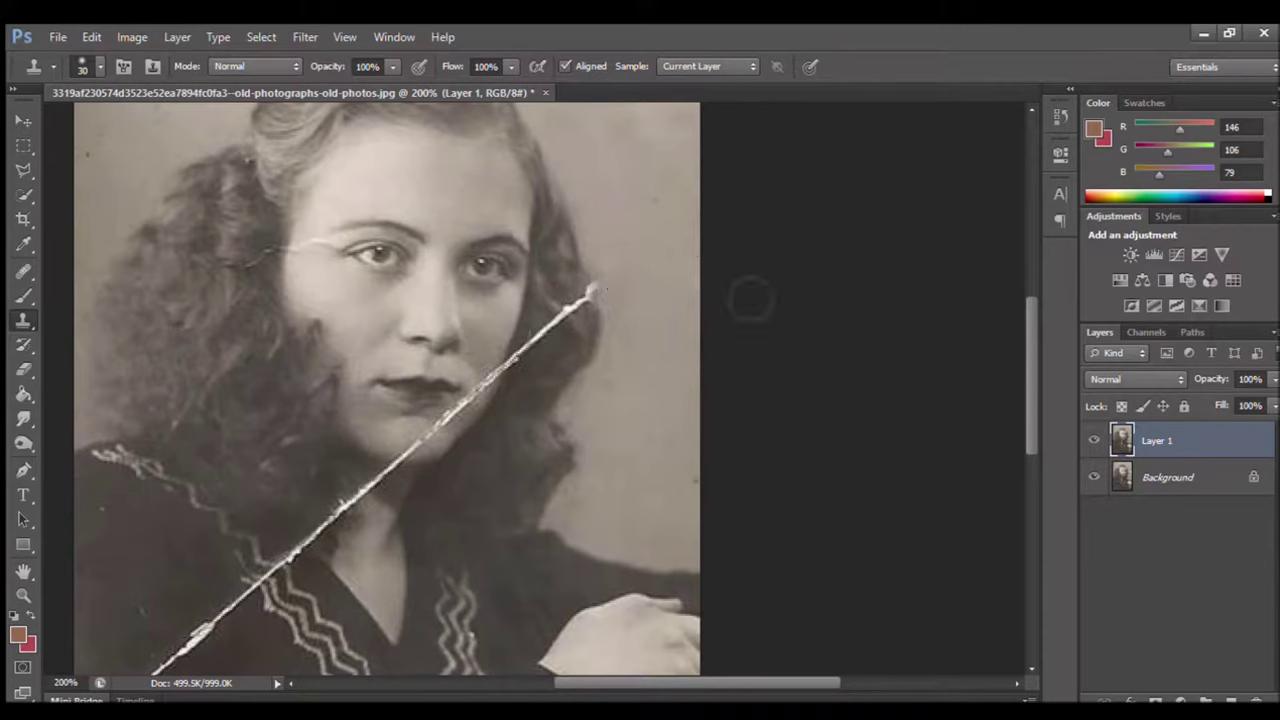
key("bracketleft")
key("bracketleft")
key("bracketleft")
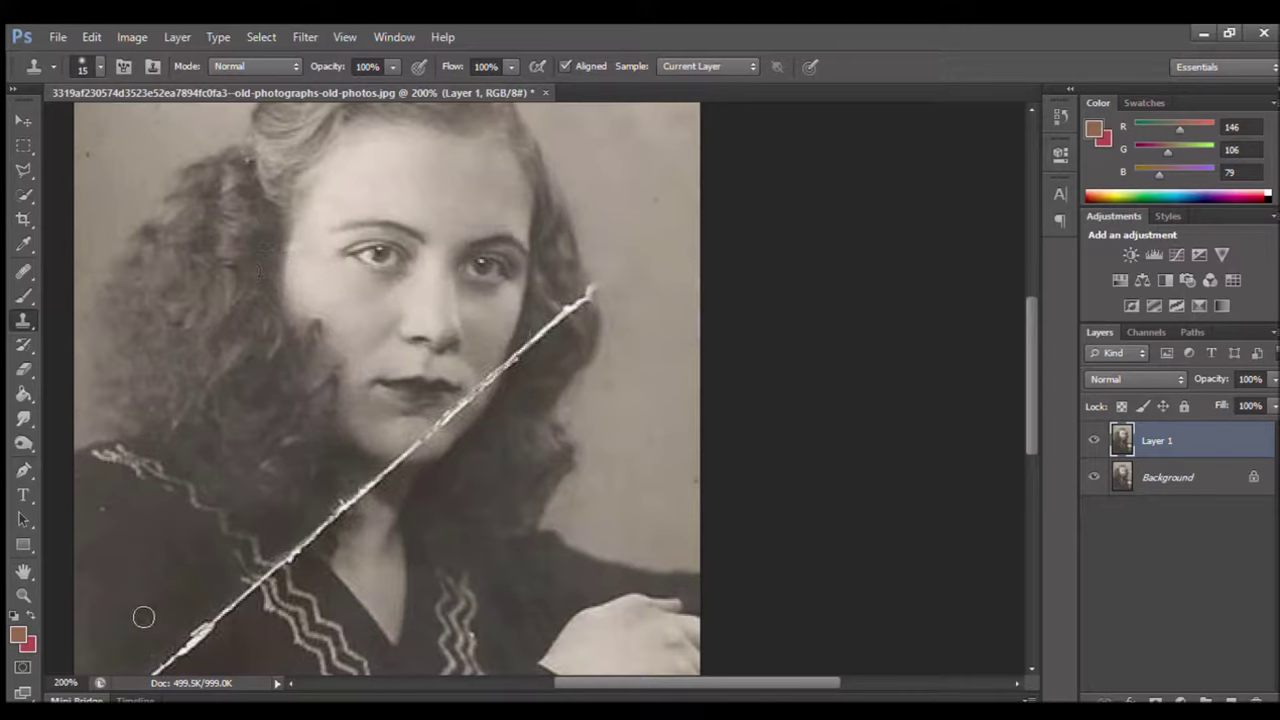
left_click_drag(1025, 407, 1025, 494)
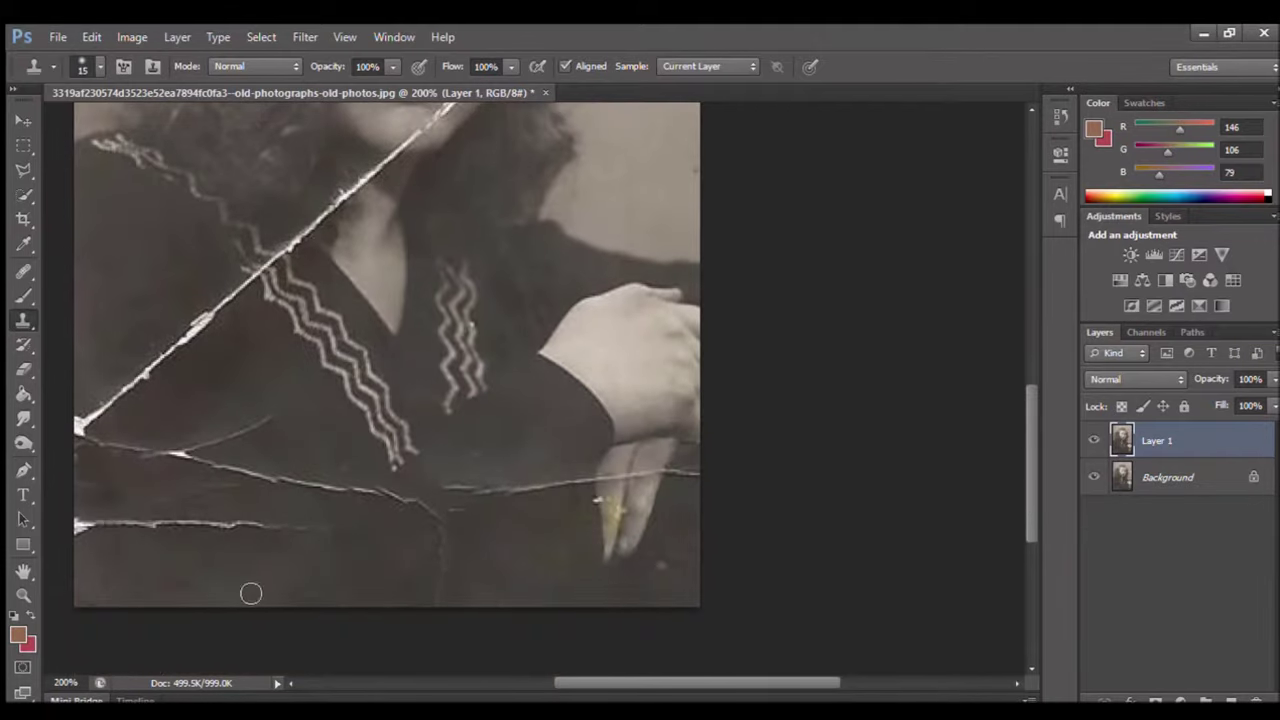
Clone dark dress texture over the lower-left white cracks and the diagonal dress crack
left_click_drag(137, 526, 76, 523)
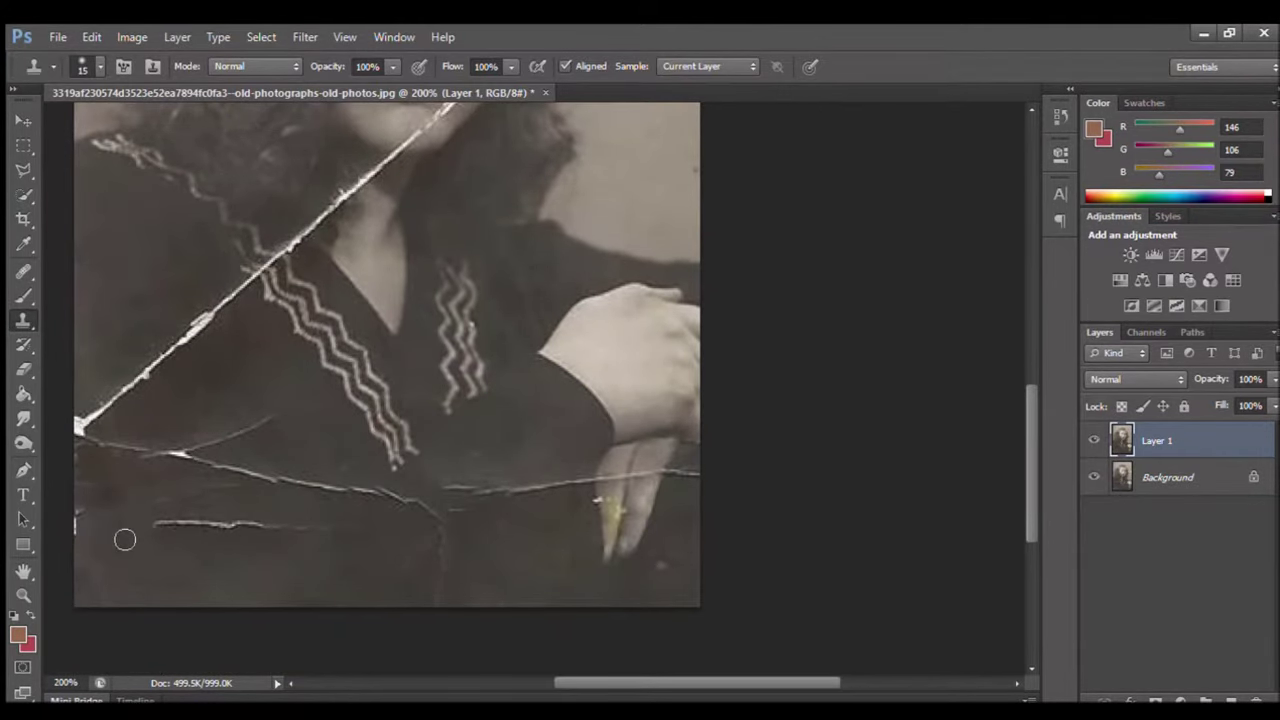
left_click_drag(152, 532, 284, 533)
mouse_move(180, 521)
left_mouse_down()
mouse_move(286, 523)
mouse_move(228, 518)
left_mouse_up()
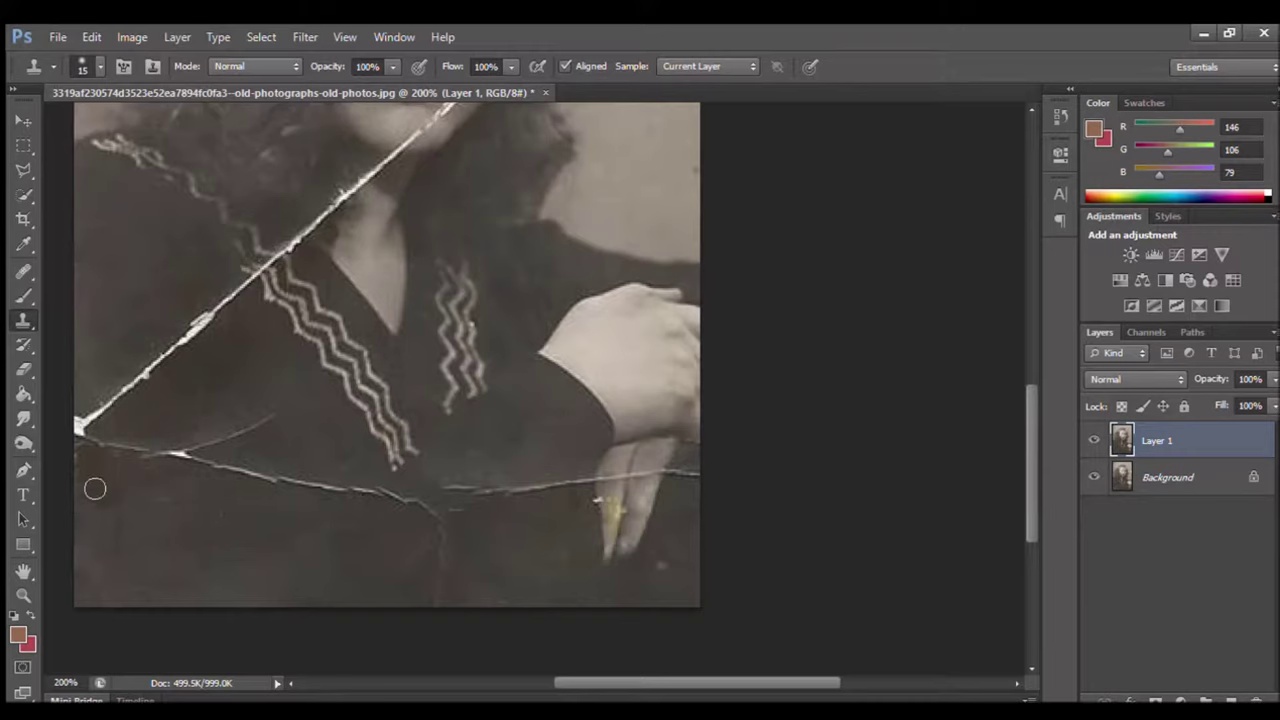
mouse_move(145, 377)
left_mouse_down()
mouse_move(112, 408)
mouse_move(216, 308)
mouse_move(307, 252)
mouse_move(334, 206)
left_mouse_up()
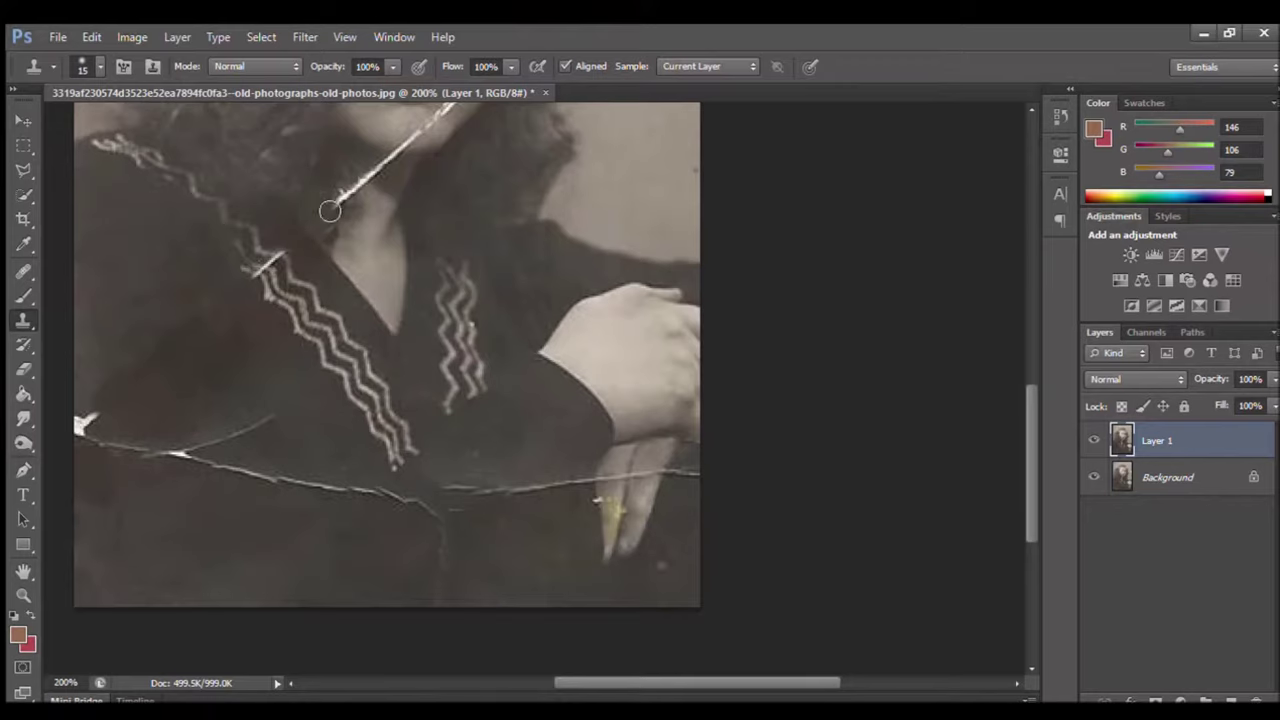
scroll(1025, 485, "down", 3)
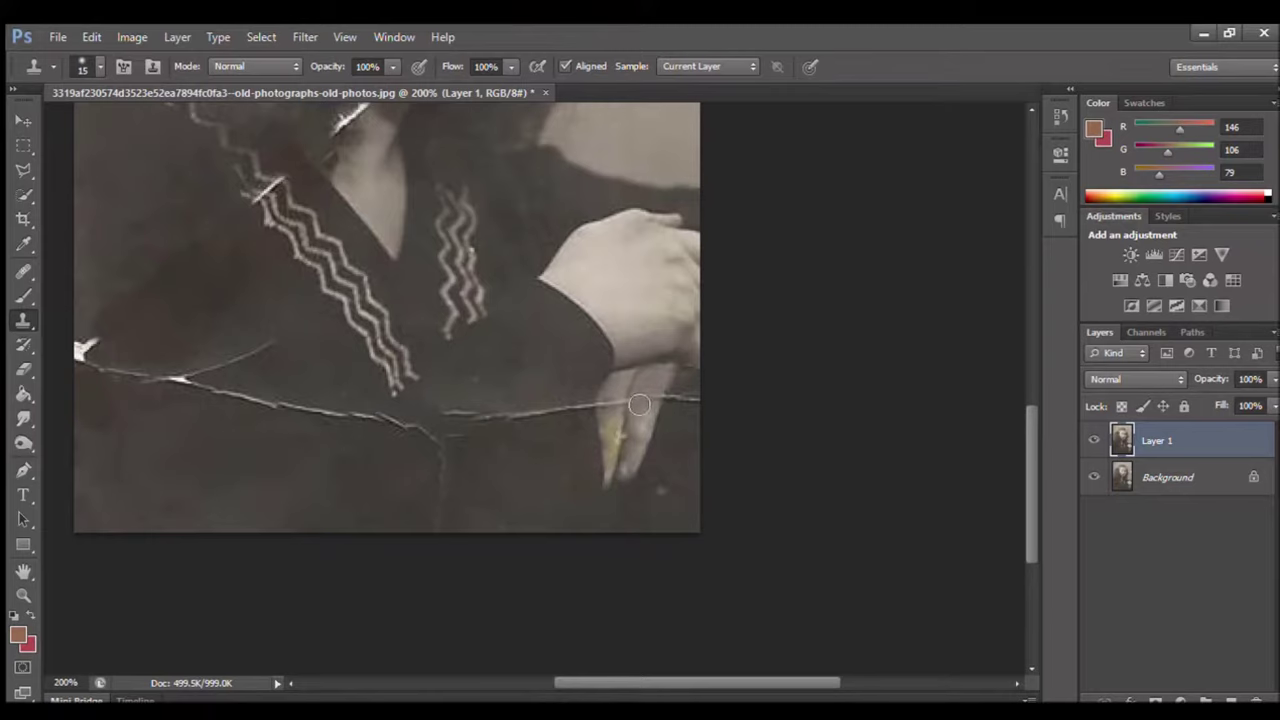
Clone away the long horizontal dress crack from the left edge to her fingers
left_click_drag(670, 403, 703, 401)
mouse_move(423, 429)
left_mouse_down()
mouse_move(300, 417)
mouse_move(85, 355)
left_mouse_up()
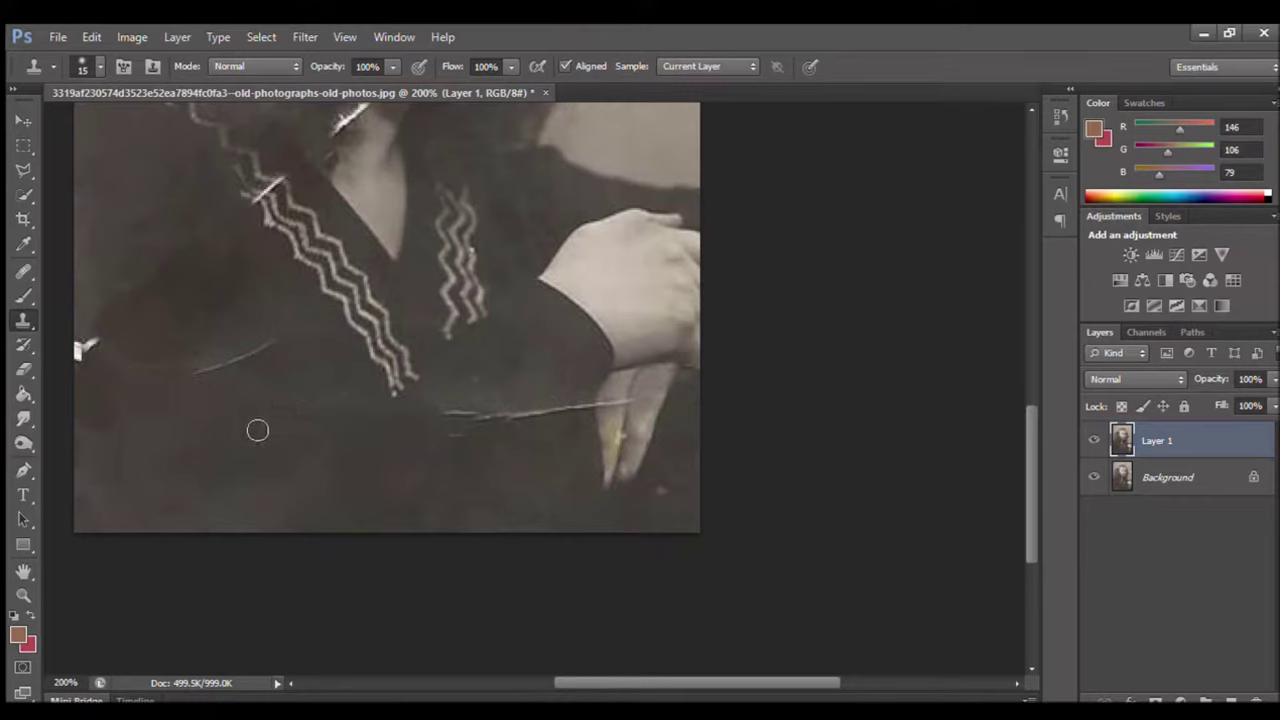
mouse_move(273, 347)
left_mouse_down()
mouse_move(117, 369)
mouse_move(83, 346)
left_mouse_up()
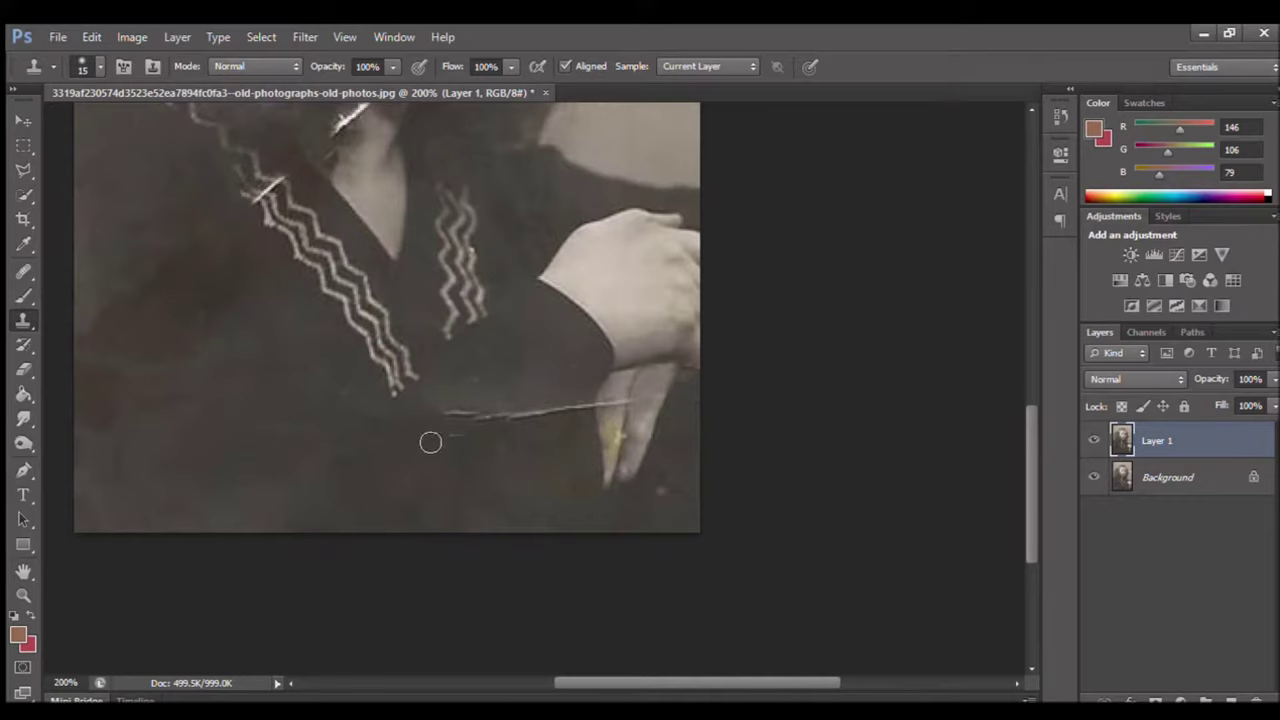
left_click_drag(522, 404, 466, 417)
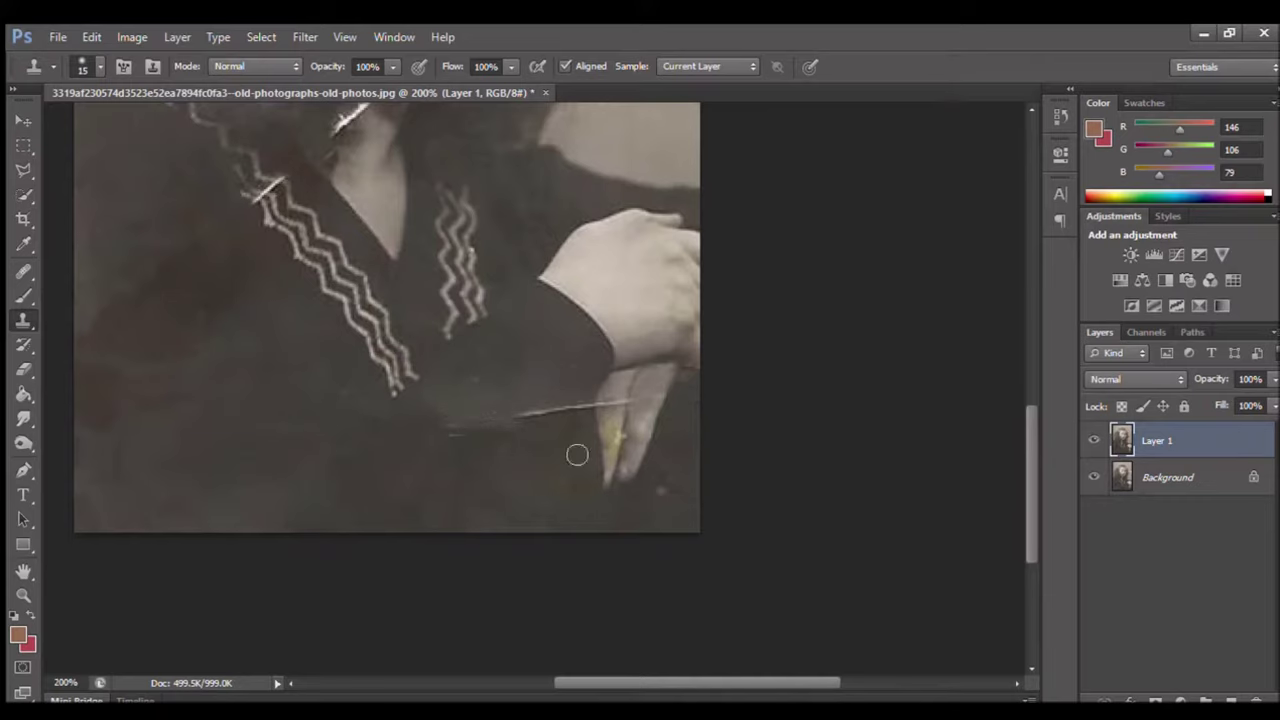
left_click_drag(550, 414, 512, 418)
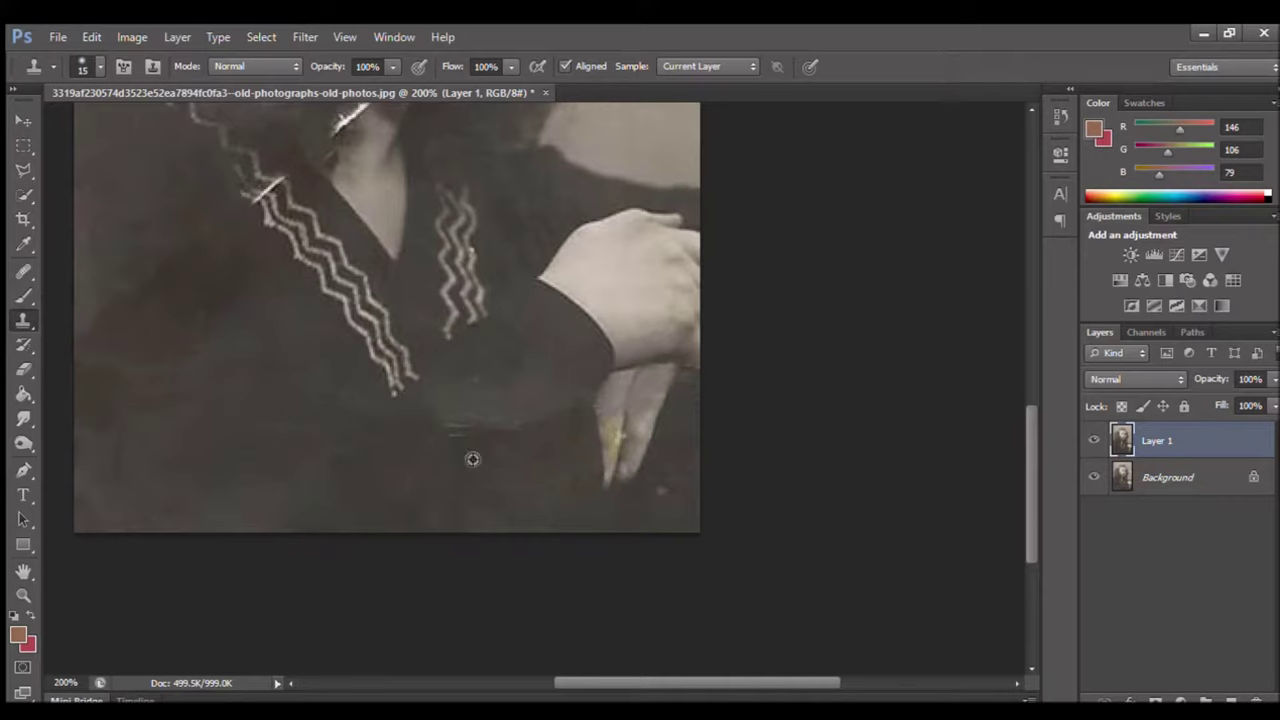
scroll(708, 490, "up", 3)
Clone away the diagonal crack from beside the cheek down past the chin
scroll(553, 338, "up", 3)
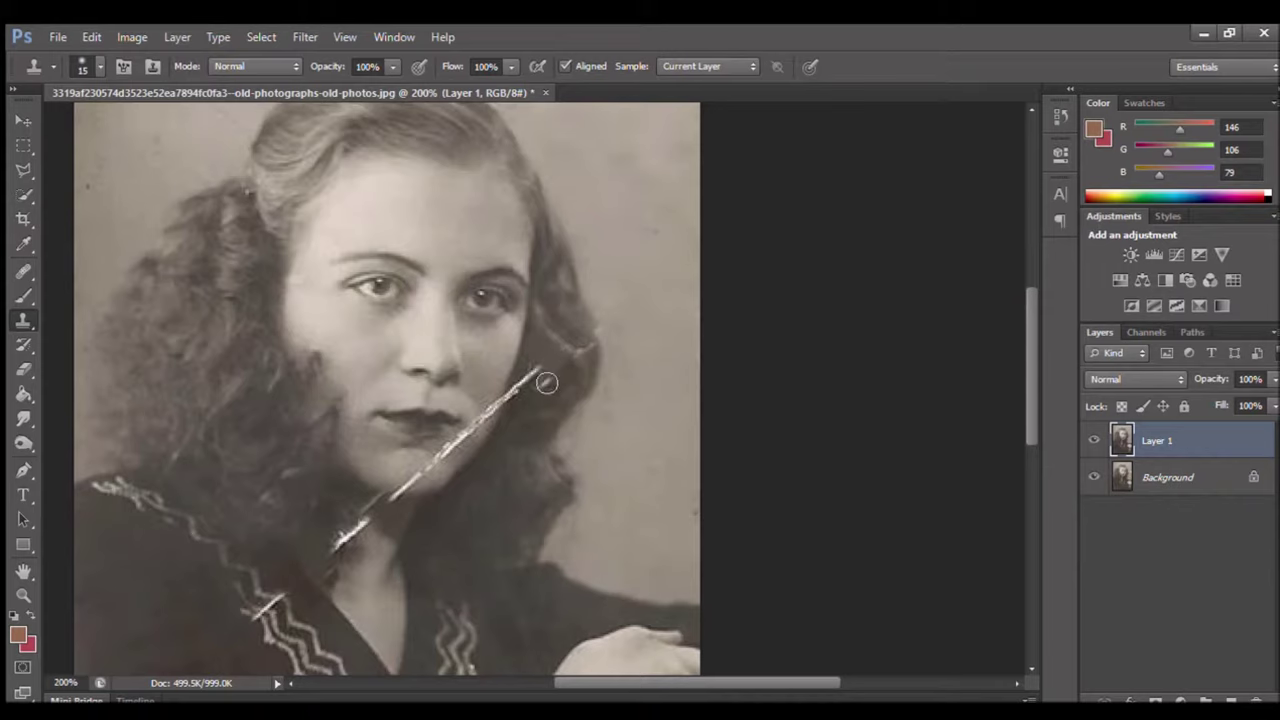
left_click_drag(543, 350, 529, 390)
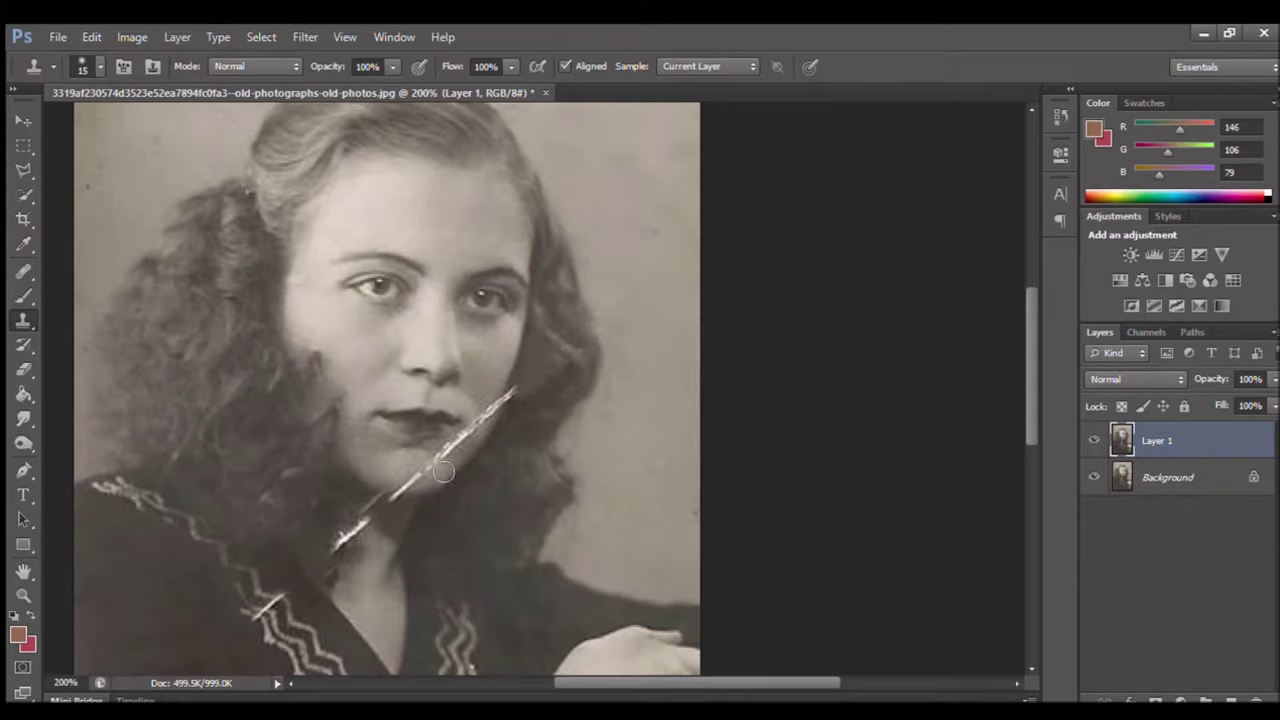
mouse_move(410, 481)
left_mouse_down()
mouse_move(400, 457)
mouse_move(432, 469)
mouse_move(392, 490)
mouse_move(420, 498)
mouse_move(382, 518)
left_mouse_up()
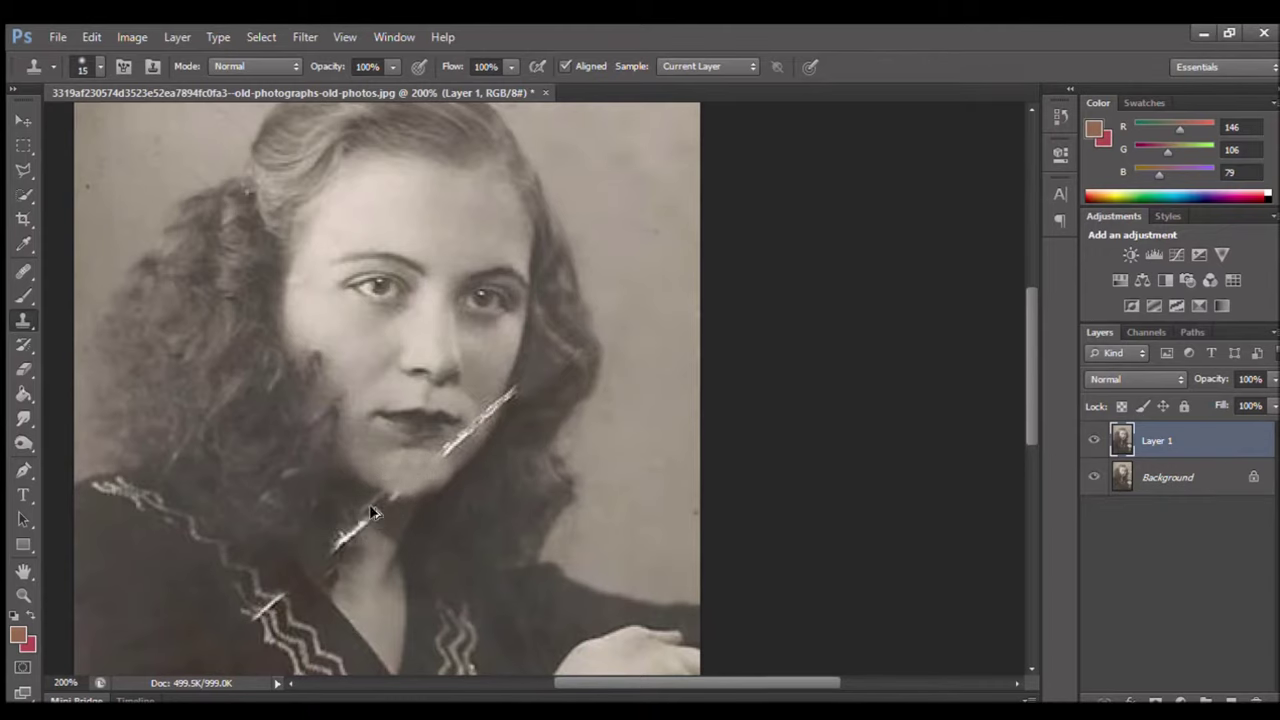
left_click_drag(380, 506, 394, 511)
left_click_drag(365, 535, 340, 558)
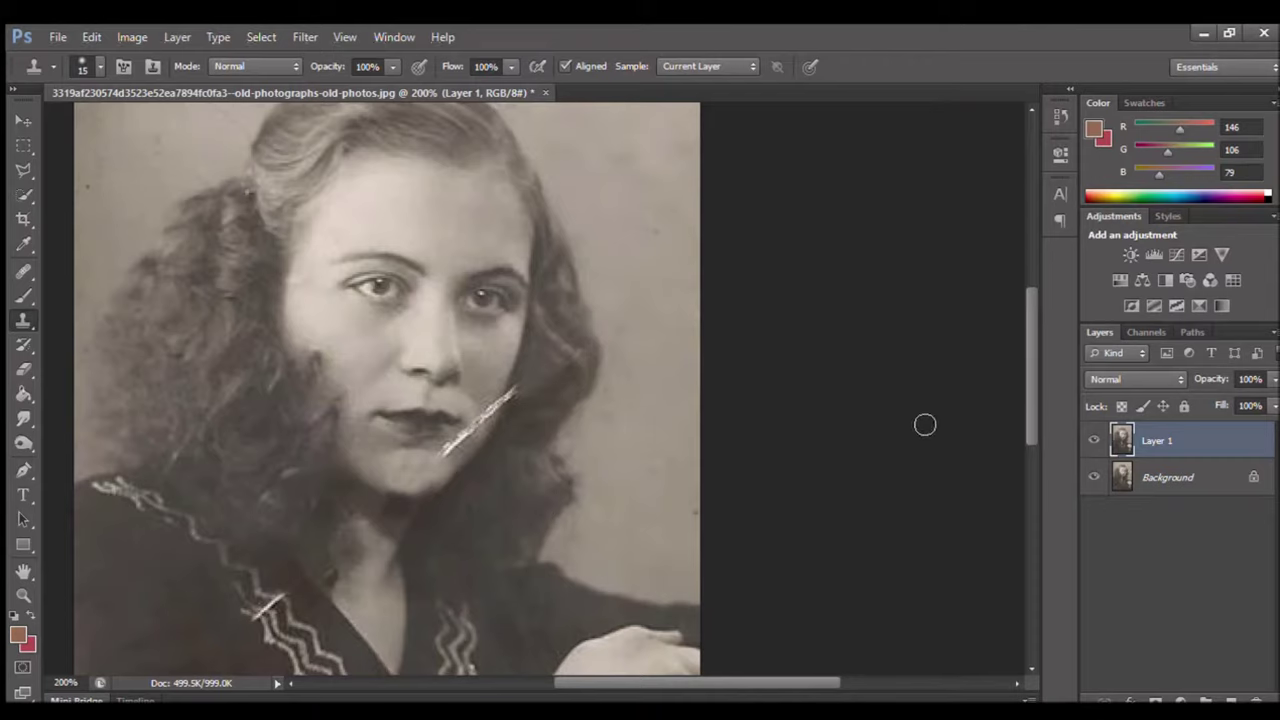
left_click_drag(498, 400, 482, 424)
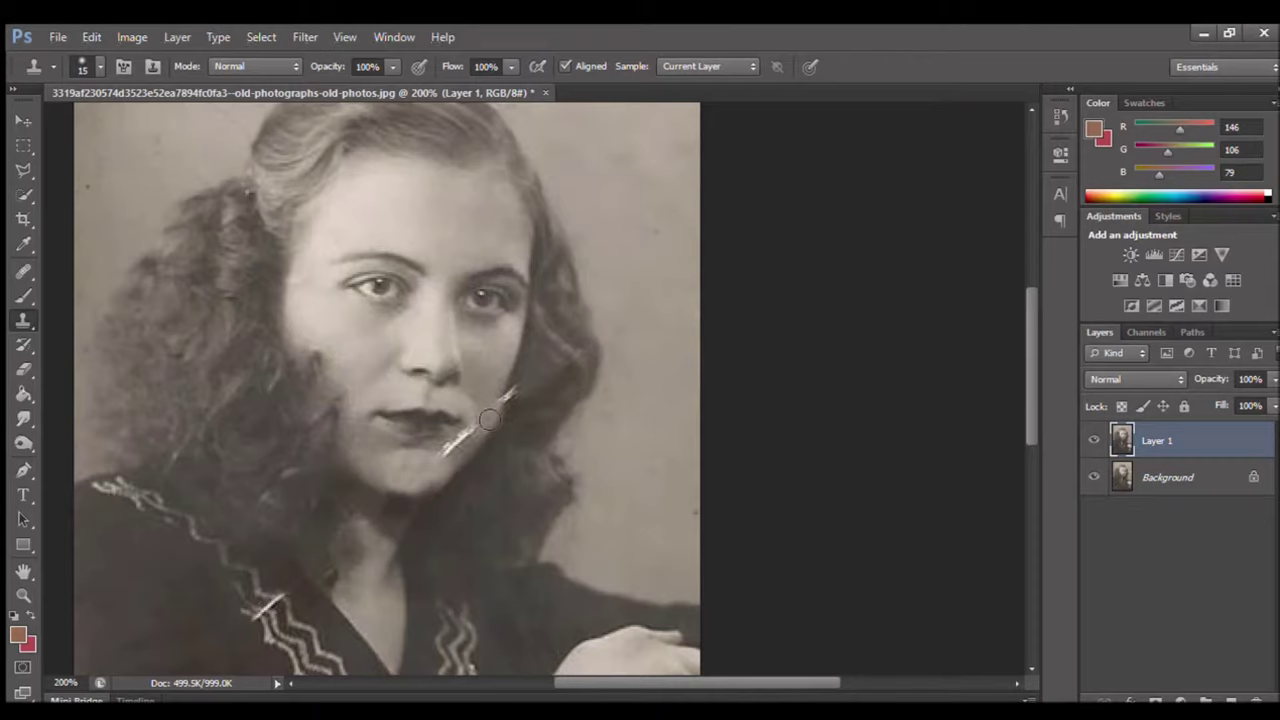
Clone over the upper chin crack, then the collar crack with a larger brush
left_click(1095, 440)
left_click_drag(502, 406, 518, 404)
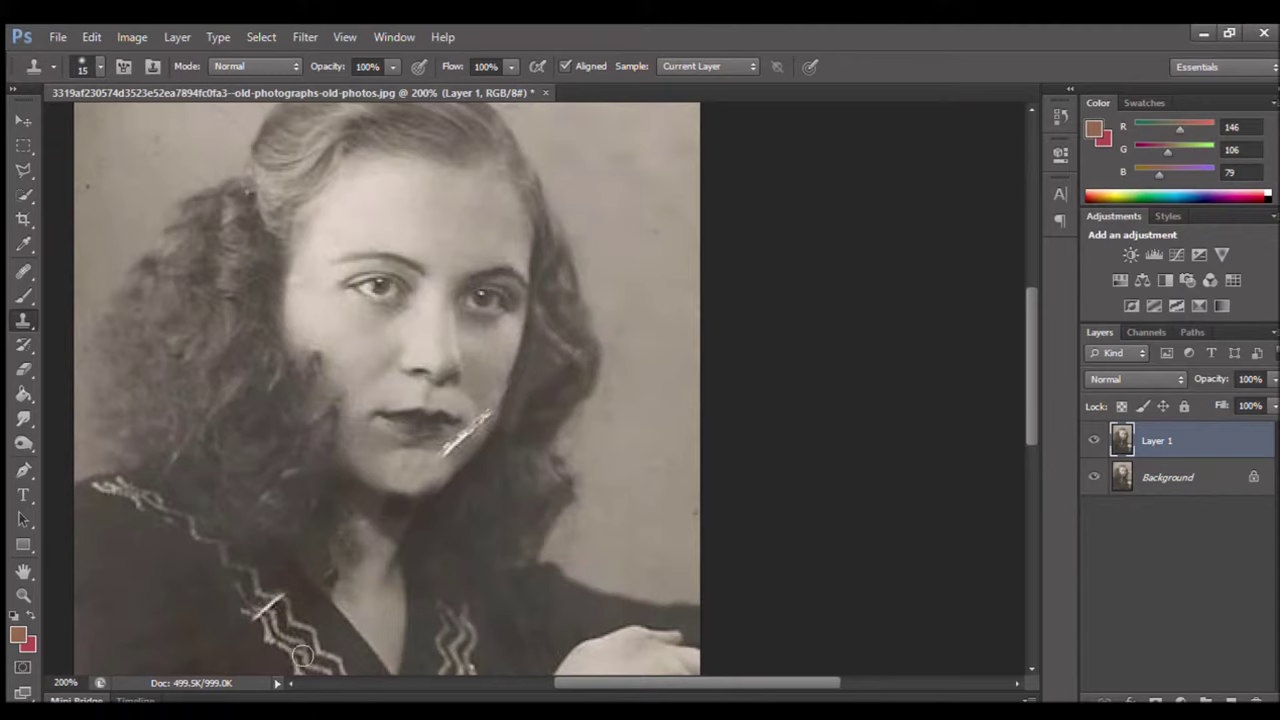
key("bracketright")
key("bracketright")
key("bracketright")
left_click_drag(248, 618, 284, 596)
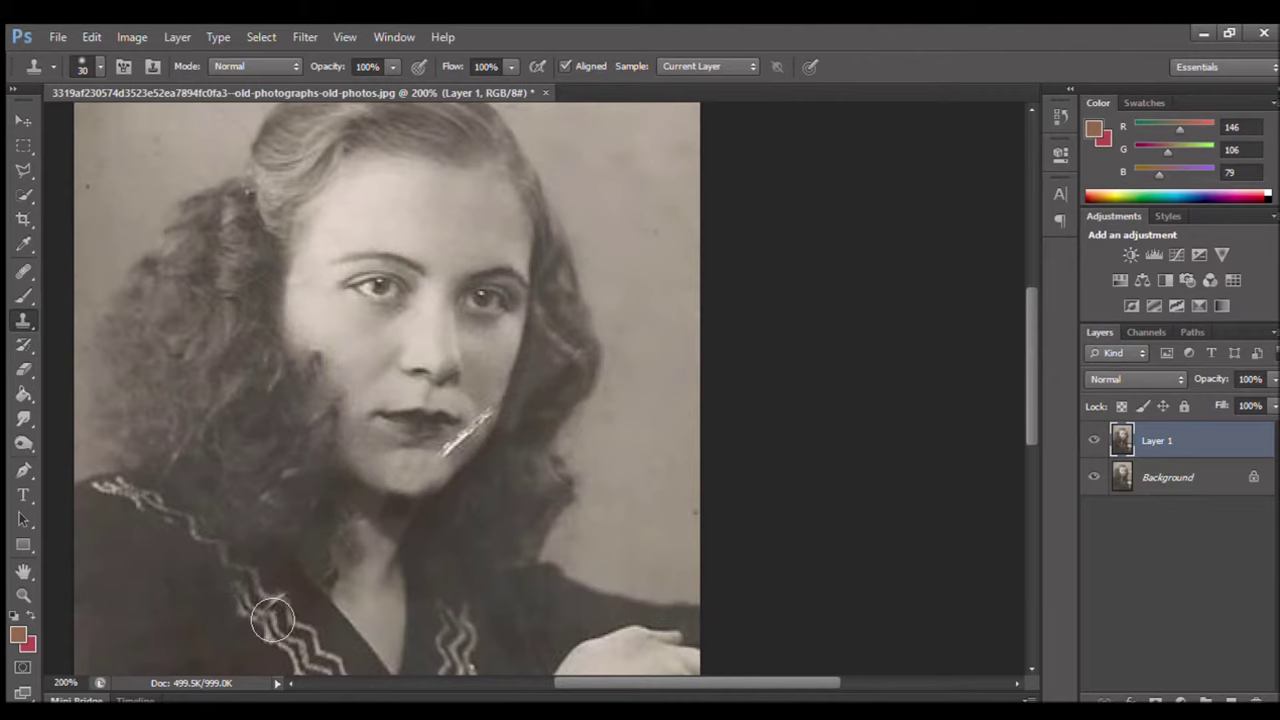
Extend the collar's zigzag trim along the neckline and clone over the chin streak
left_click(1093, 441)
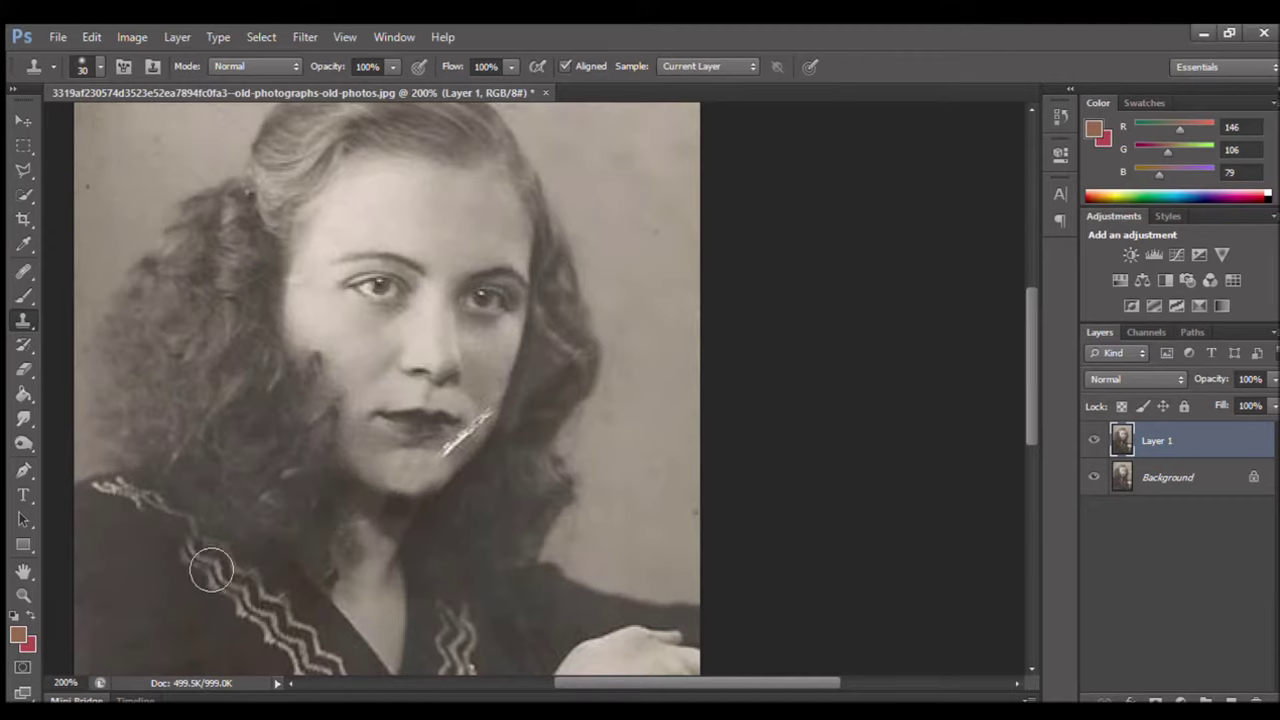
left_click_drag(194, 554, 130, 505)
key("bracketleft")
key("bracketleft")
key("bracketleft")
key("bracketleft")
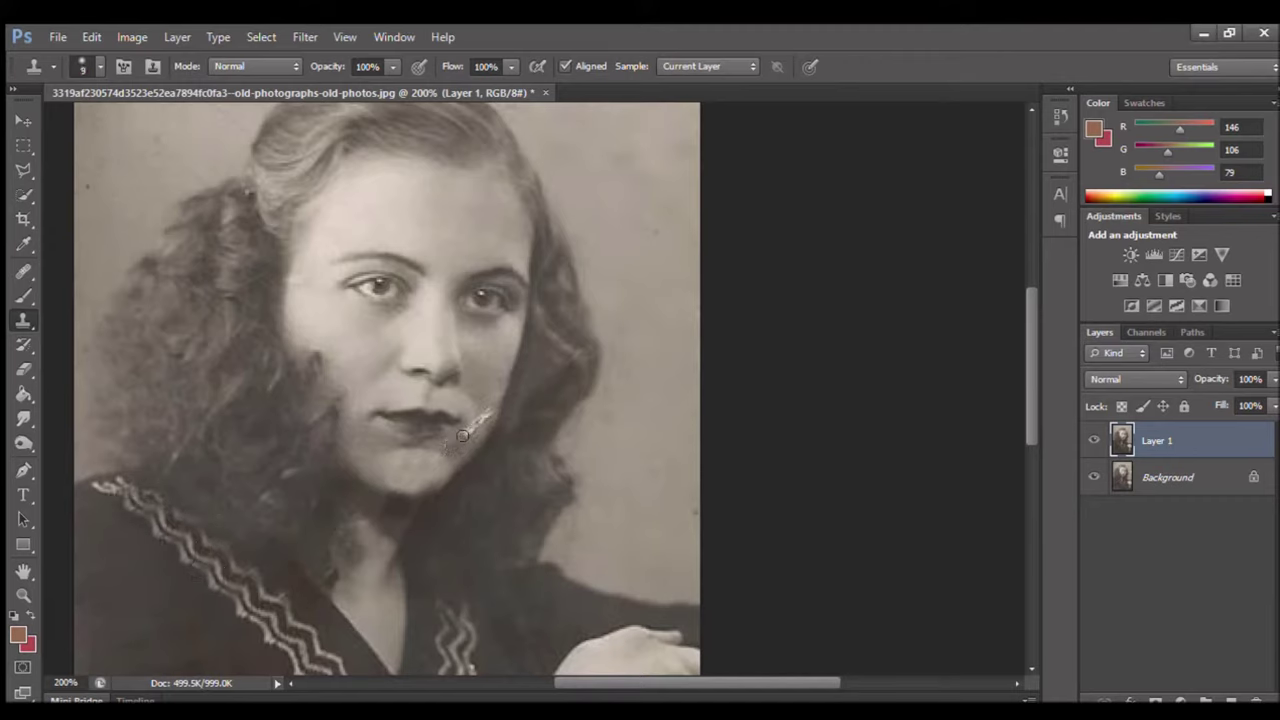
left_click_drag(442, 452, 461, 451)
Heal the yellow stain on her finger with a small Healing Brush
left_click(23, 271)
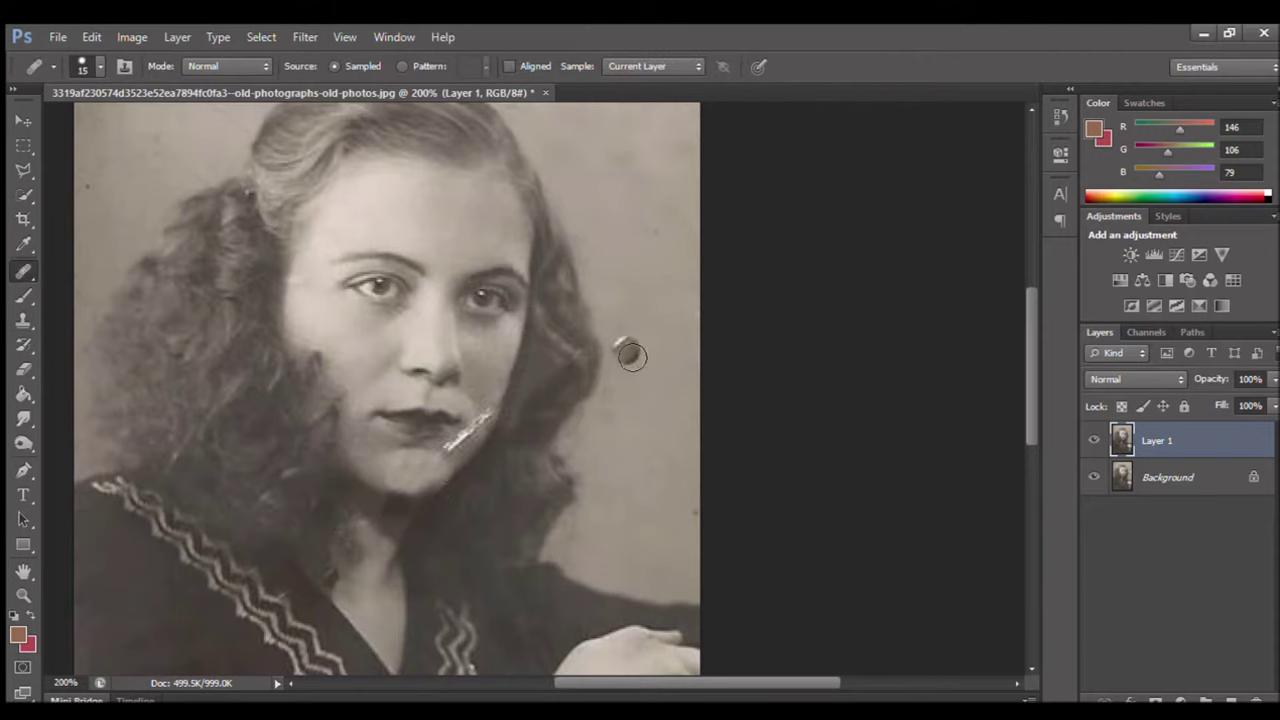
key("bracketleft")
key("bracketleft")
key("bracketleft")
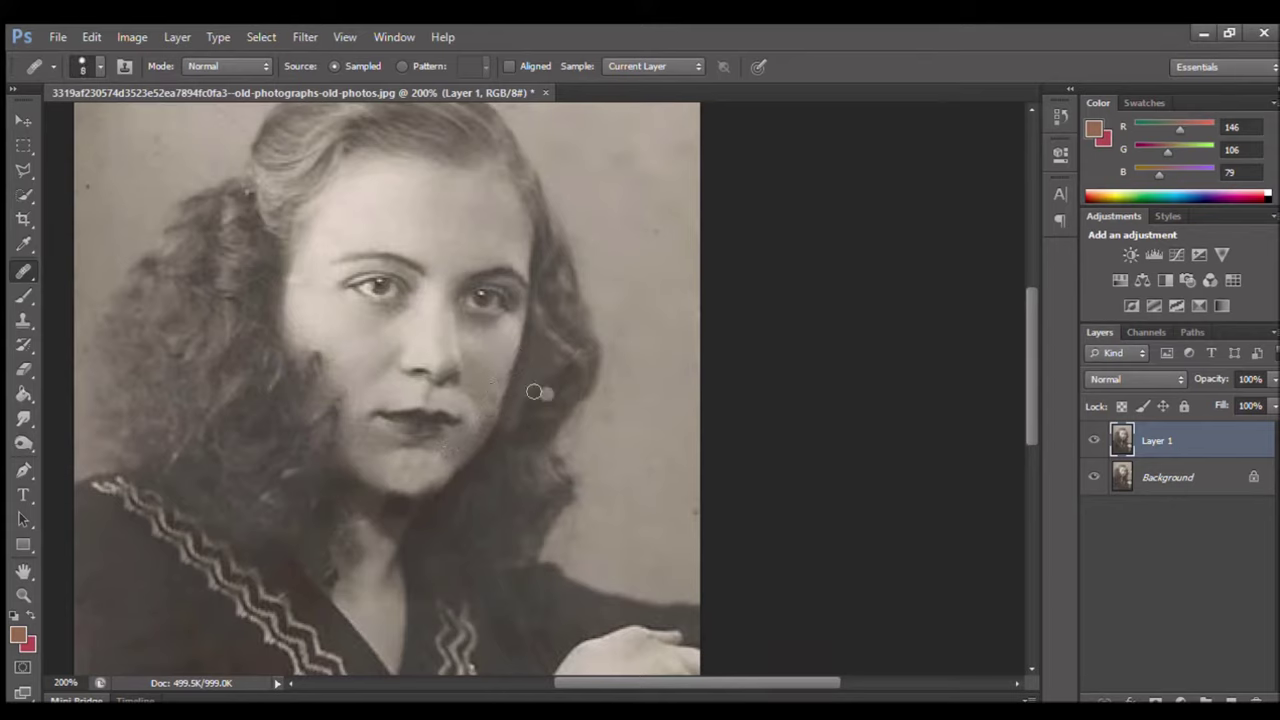
left_click(1095, 441)
scroll(663, 461, "down", 5)
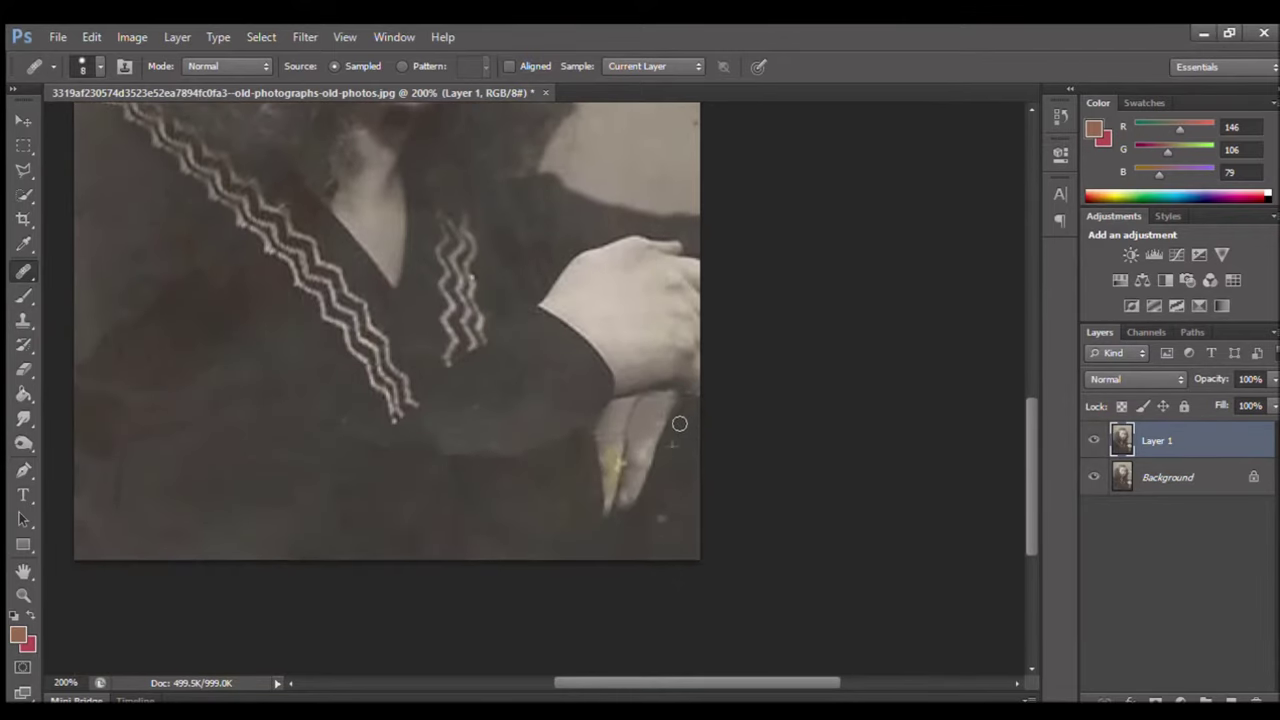
left_click_drag(613, 442, 613, 460)
Patch the light dress crack below the forearm with a rectangular selection, Clone Stamp and Healing Brush
key("m")
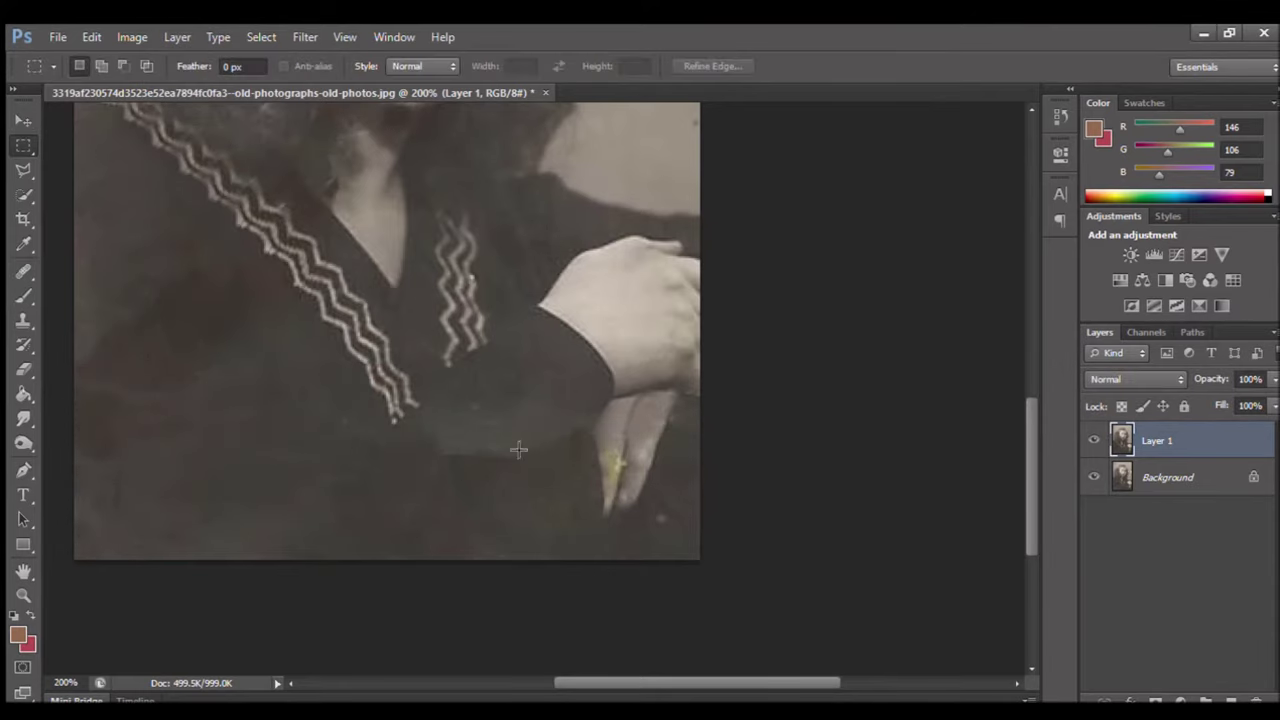
mouse_move(504, 445)
left_mouse_down()
mouse_move(606, 463)
mouse_move(434, 466)
left_mouse_up()
key("s")
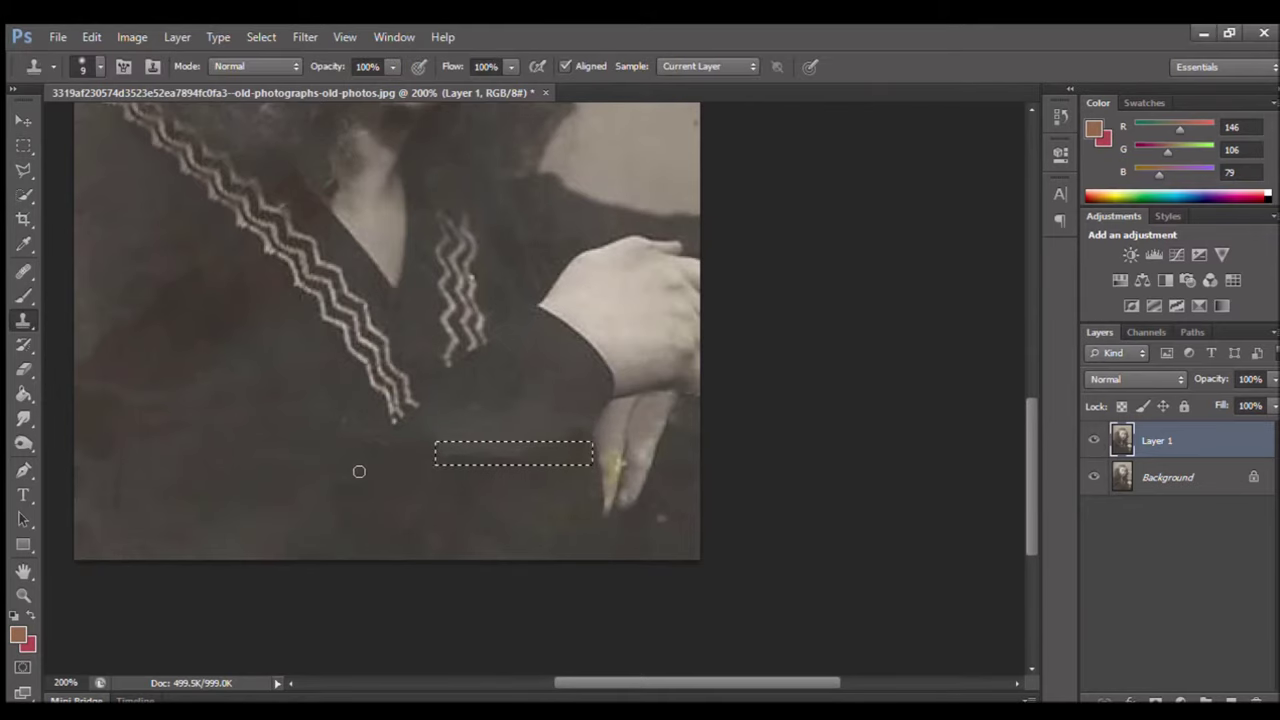
key("m")
key("ctrl+d")
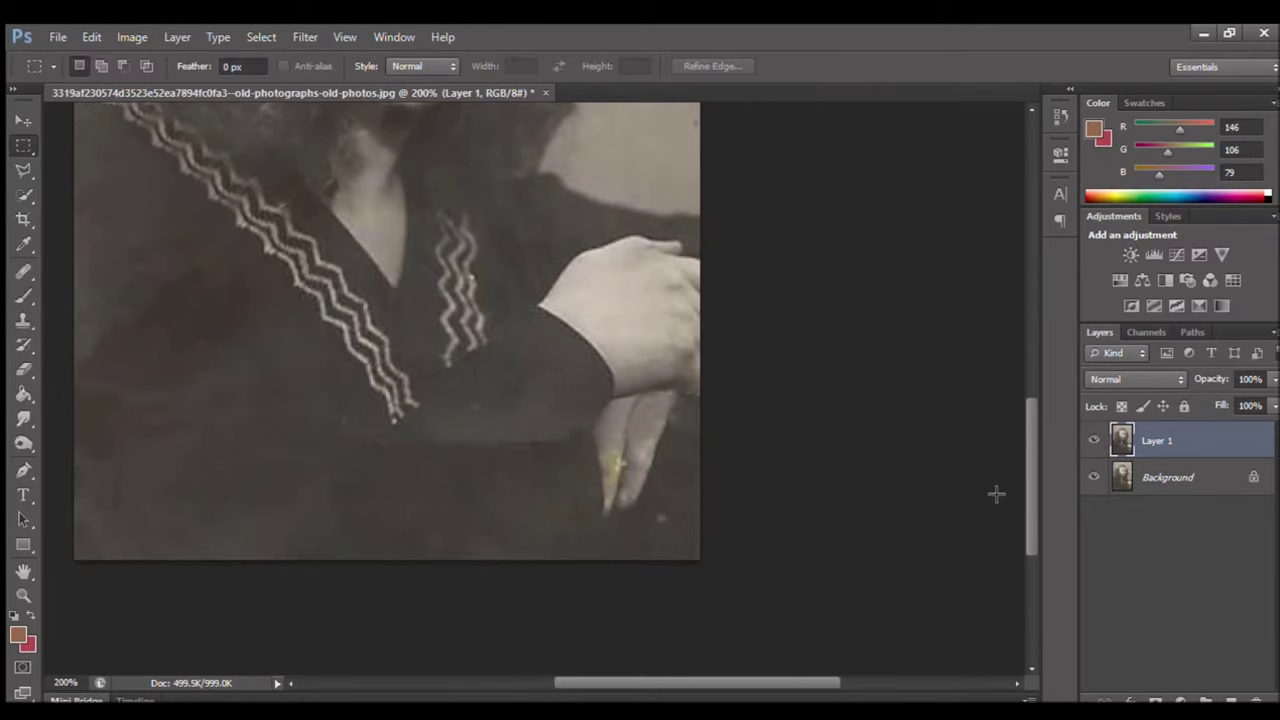
left_click(24, 296)
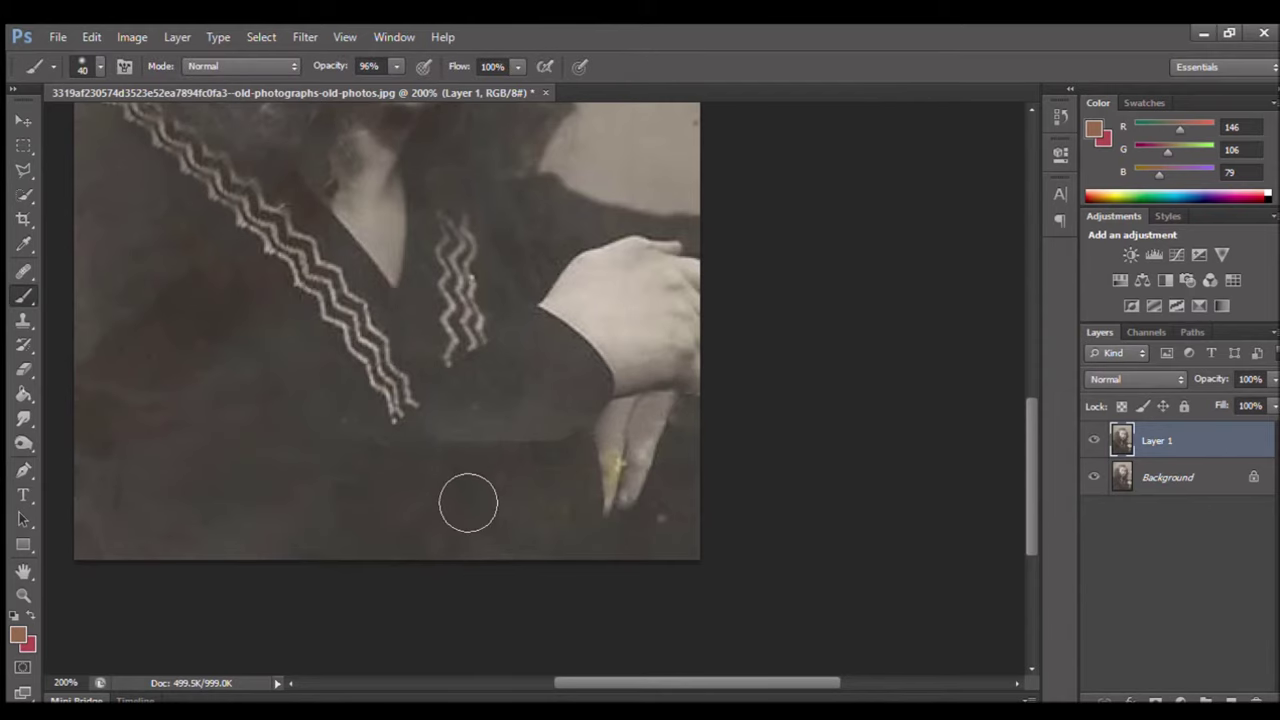
key("j")
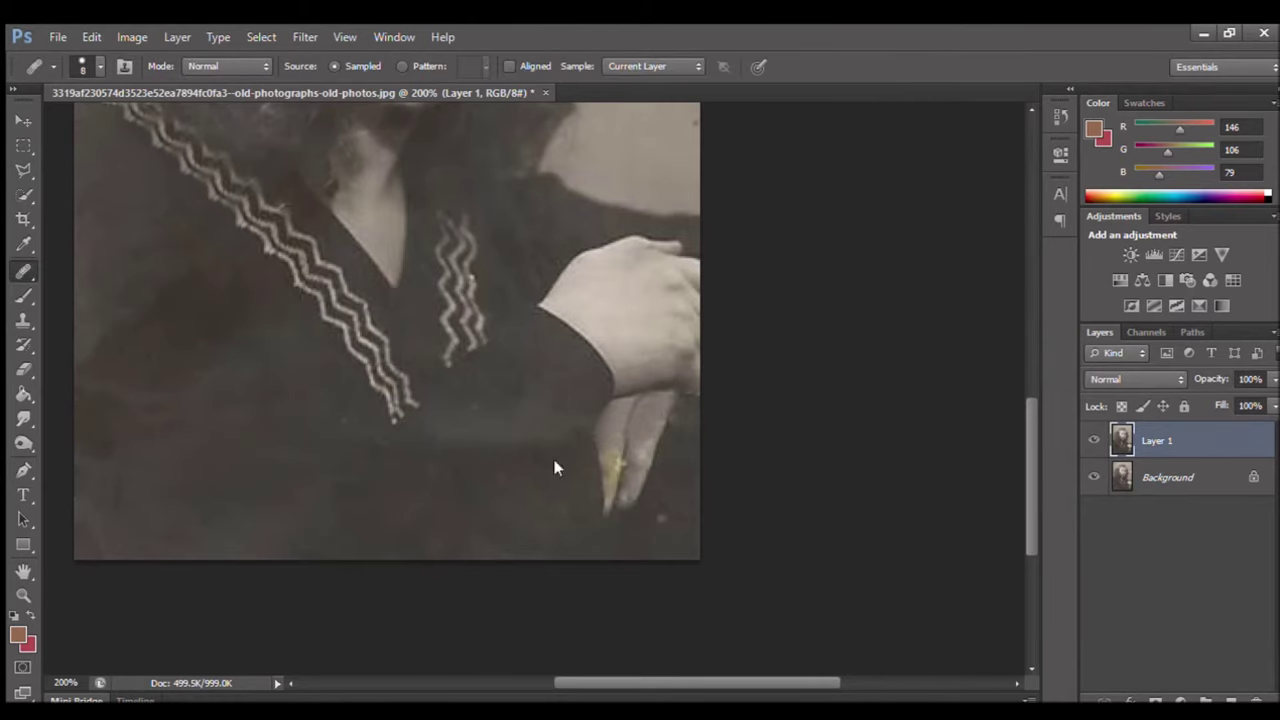
scroll(650, 575, "up", 2)
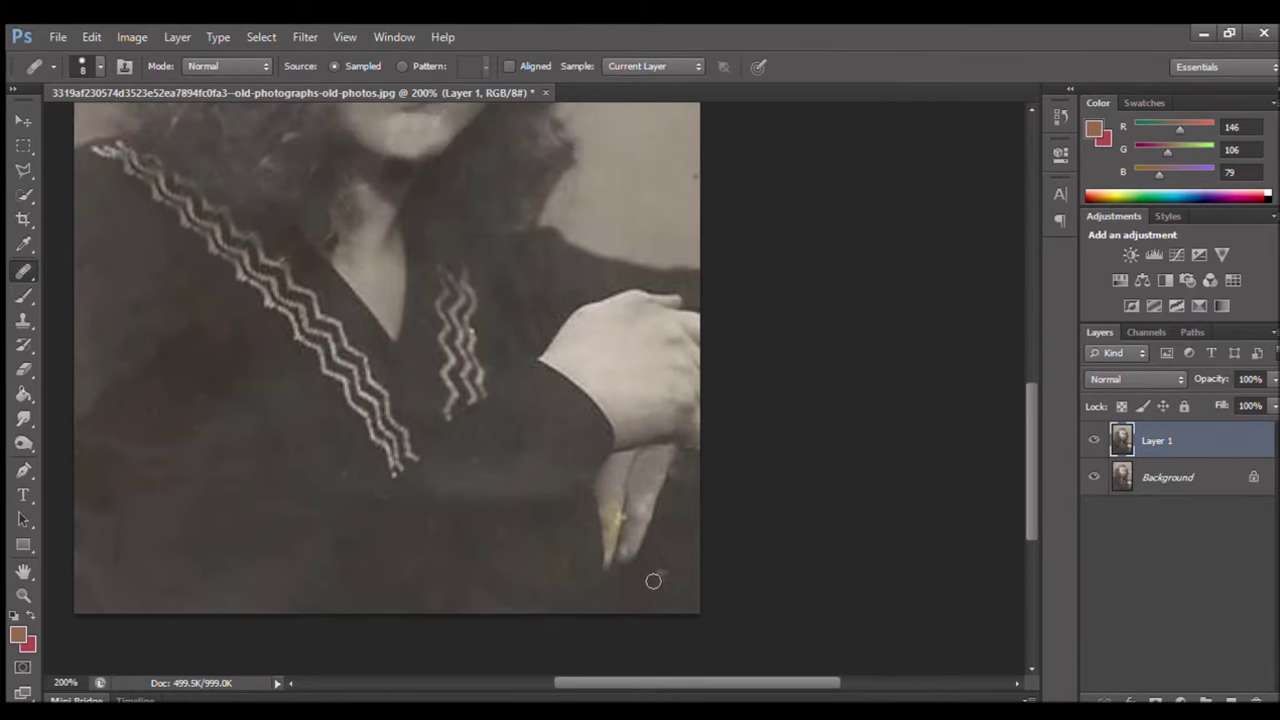
key("s")
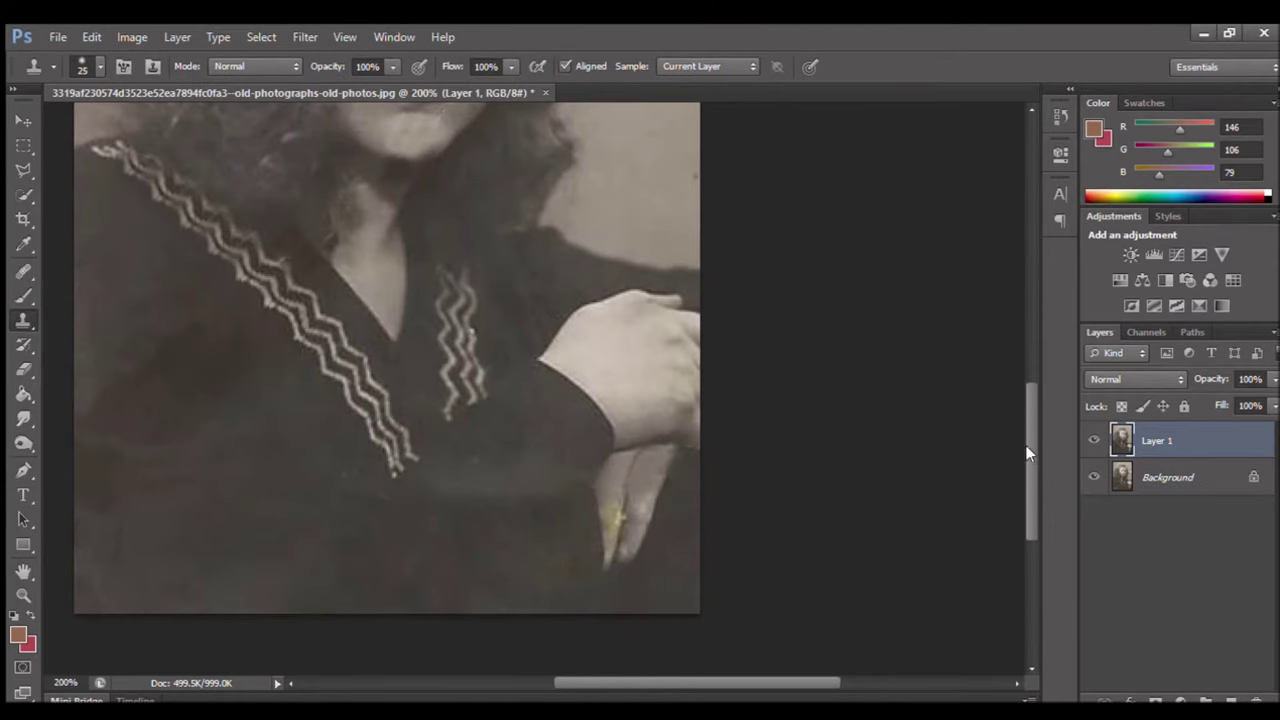
left_click_drag(1026, 455, 1026, 320)
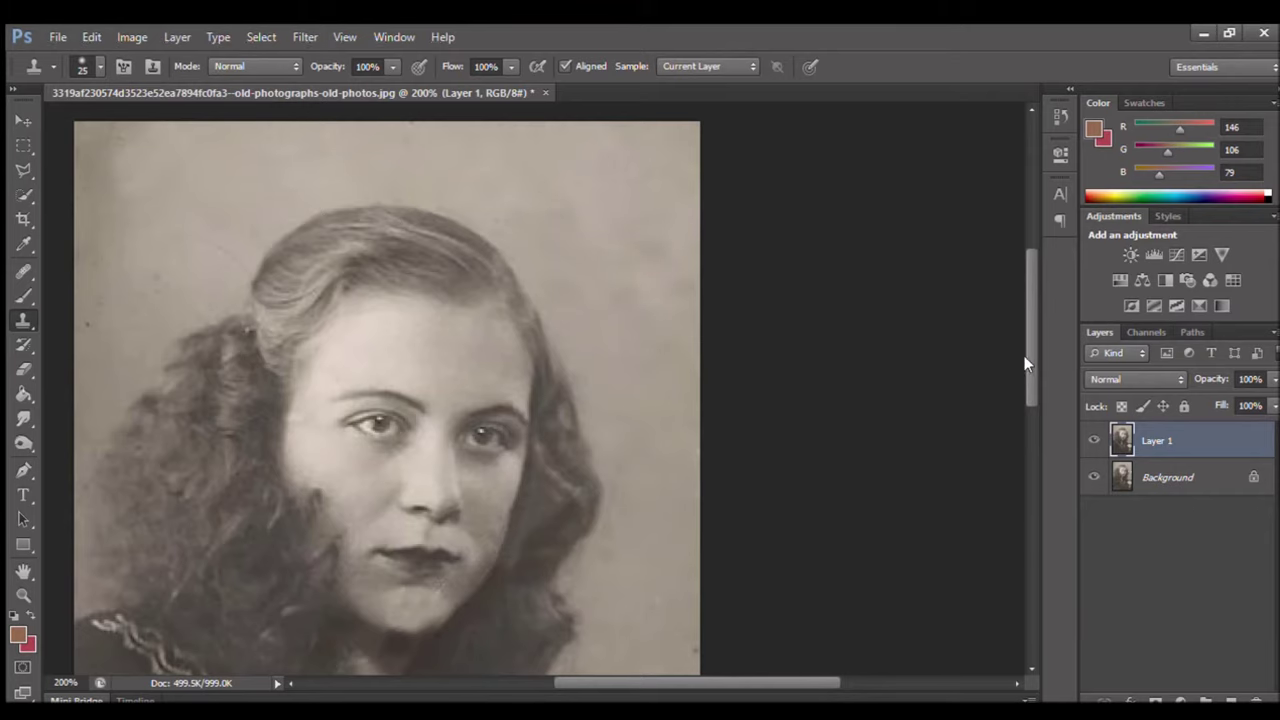
Shrink the clone brush and compare the repair against the cracked original
scroll(694, 314, "down", 5)
scroll(1023, 486, "down", 4)
scroll(1023, 486, "up", 1)
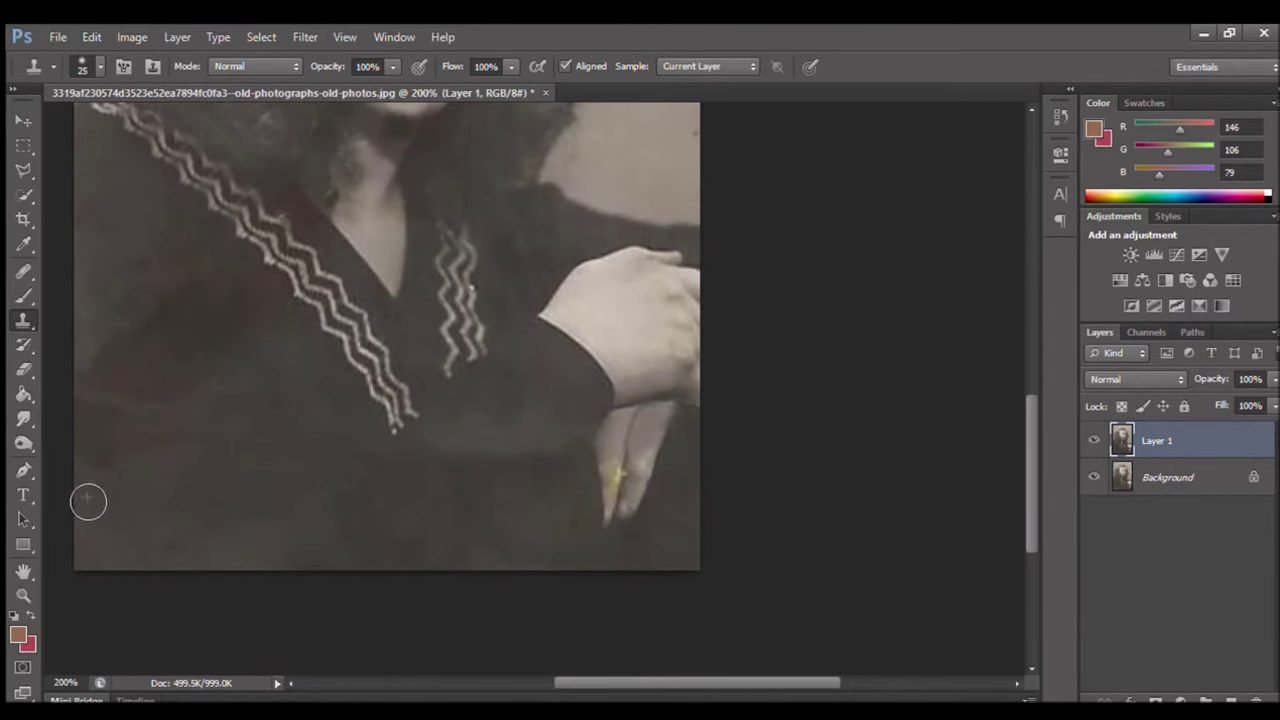
scroll(1022, 259, "up", 8)
scroll(1016, 330, "down", 4)
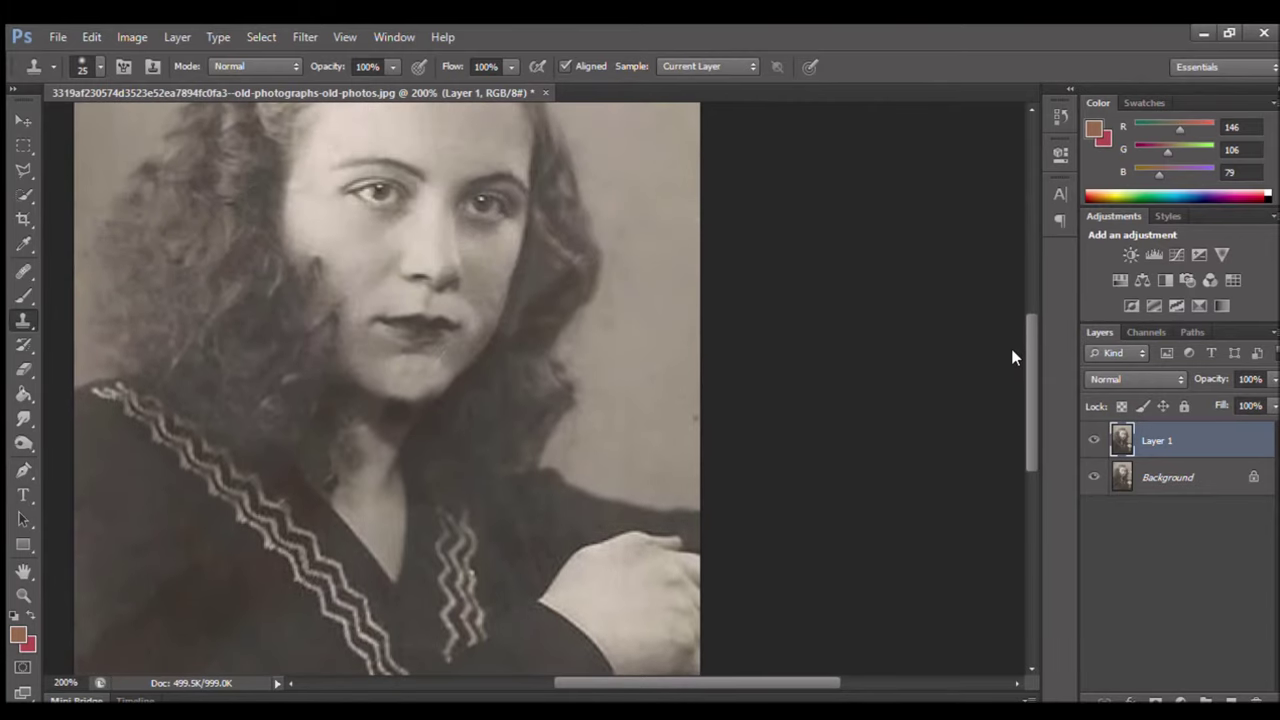
key("bracketleft")
key("bracketleft")
key("bracketleft")
left_click(1095, 439)
Clone clean background over the blotches left of the hair with a larger brush
scroll(1022, 380, "up", 5)
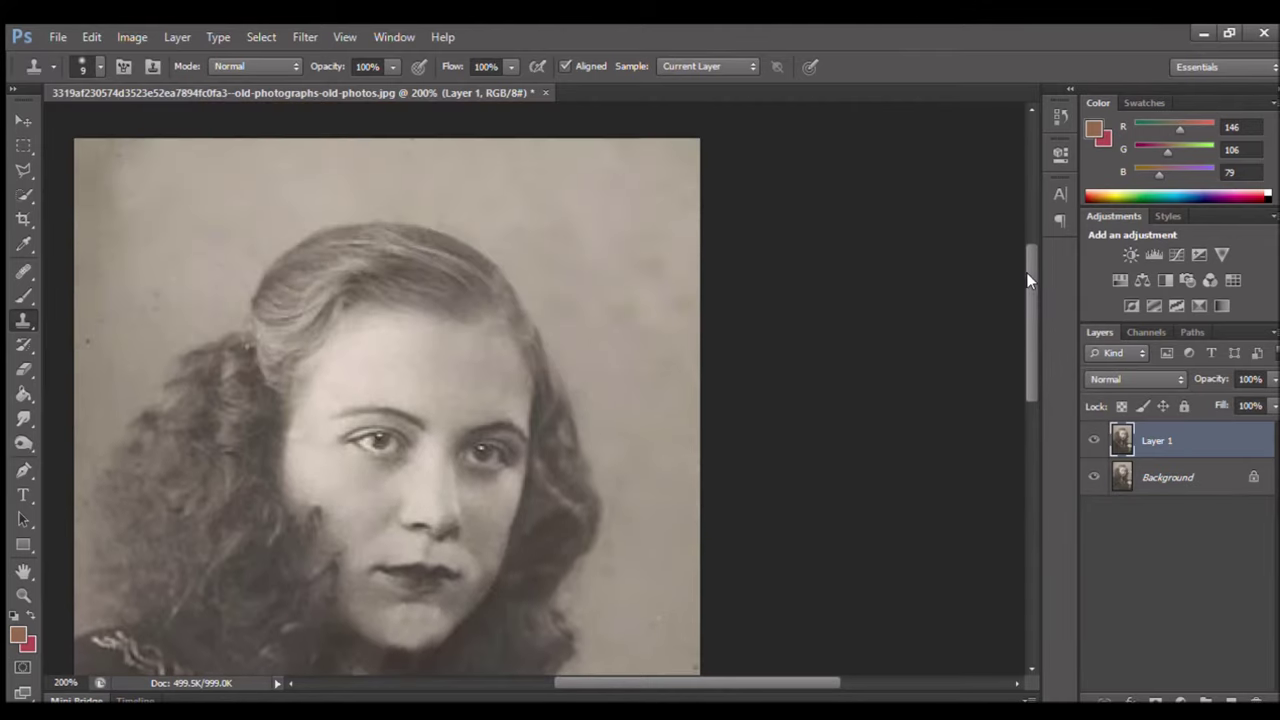
key("bracketright")
key("bracketright")
key("bracketright")
key("bracketright")
key("bracketright")
key("bracketright")
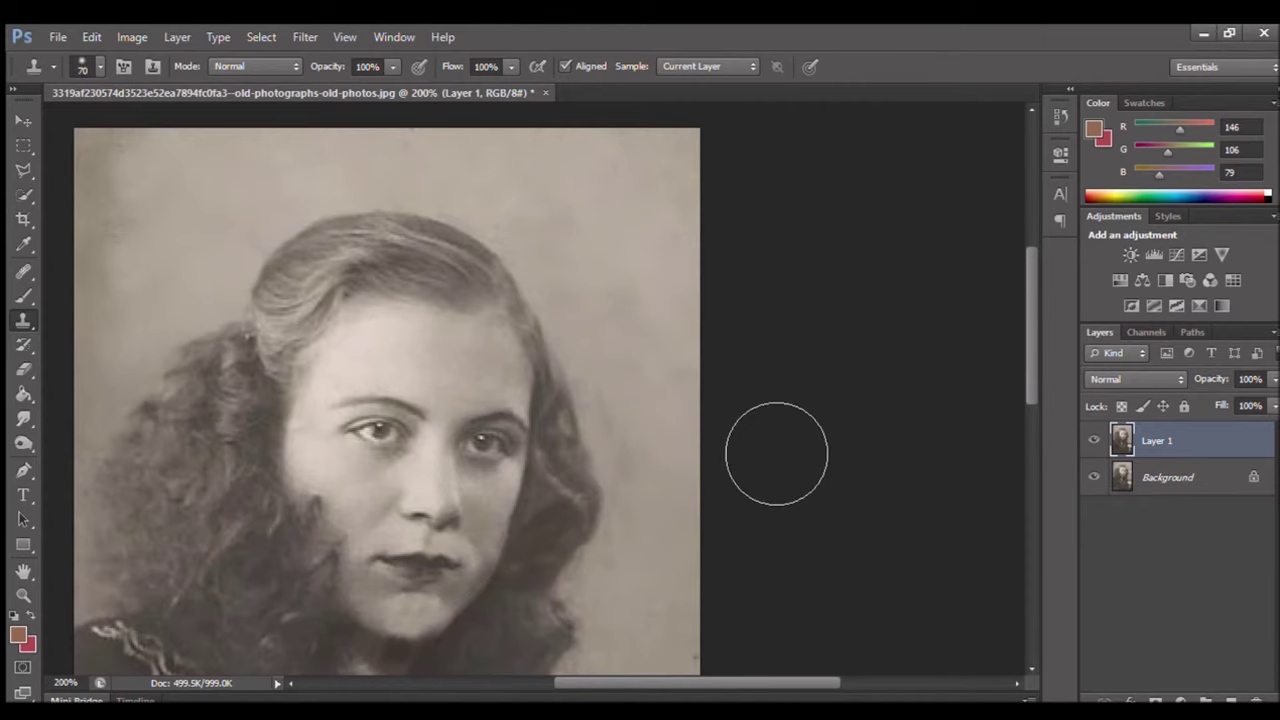
left_click_drag(134, 314, 185, 285)
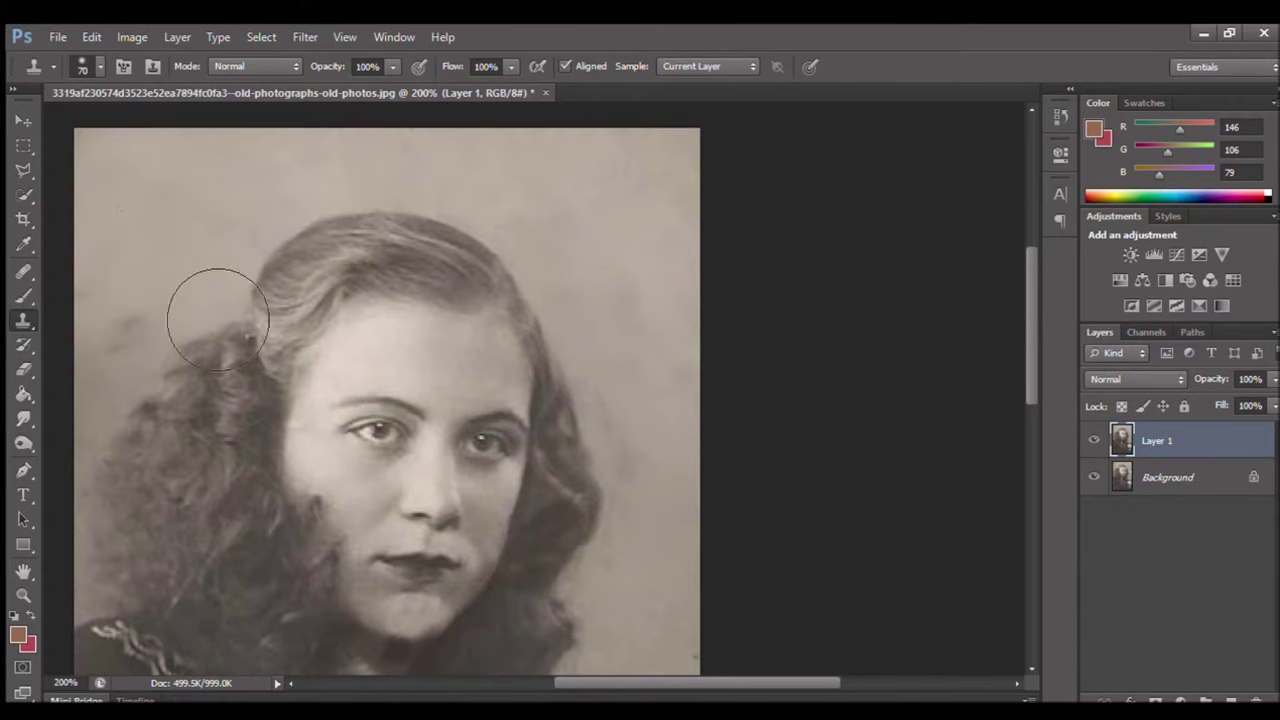
mouse_move(1029, 325)
left_mouse_down()
mouse_move(1012, 466)
mouse_move(1024, 320)
left_mouse_up()
key("i")
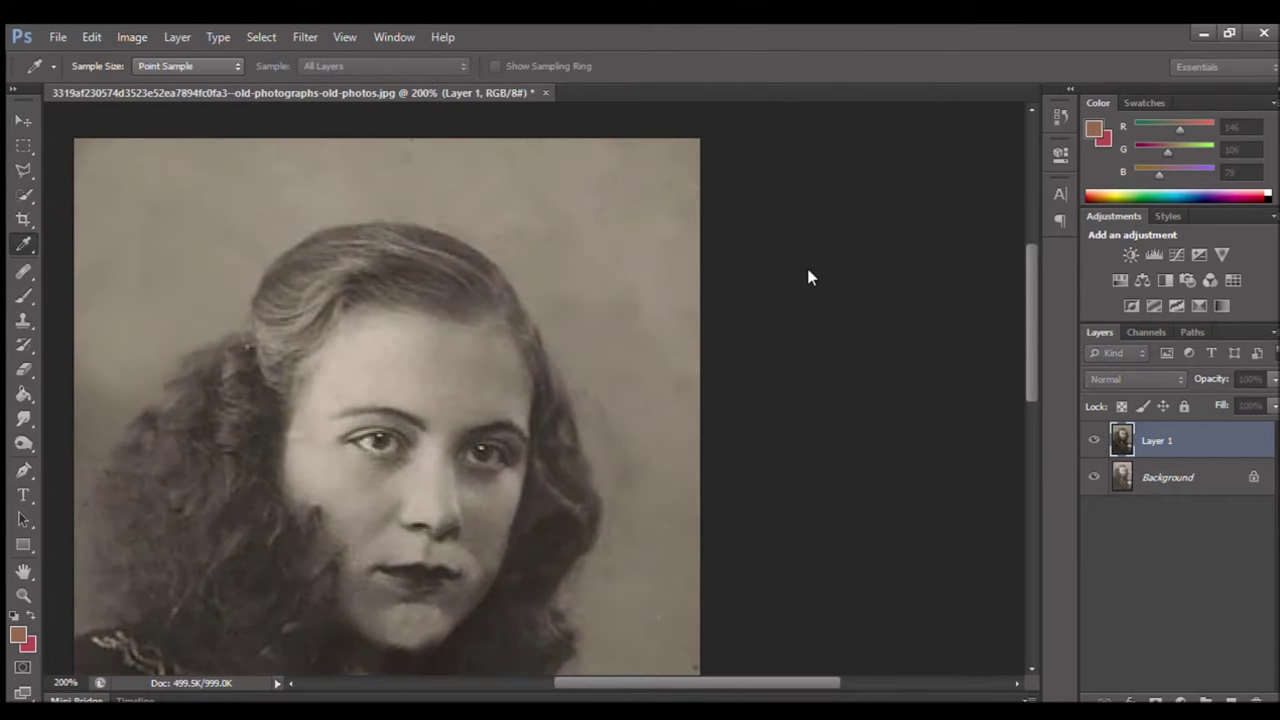
key("s")
key("i")
key("s")
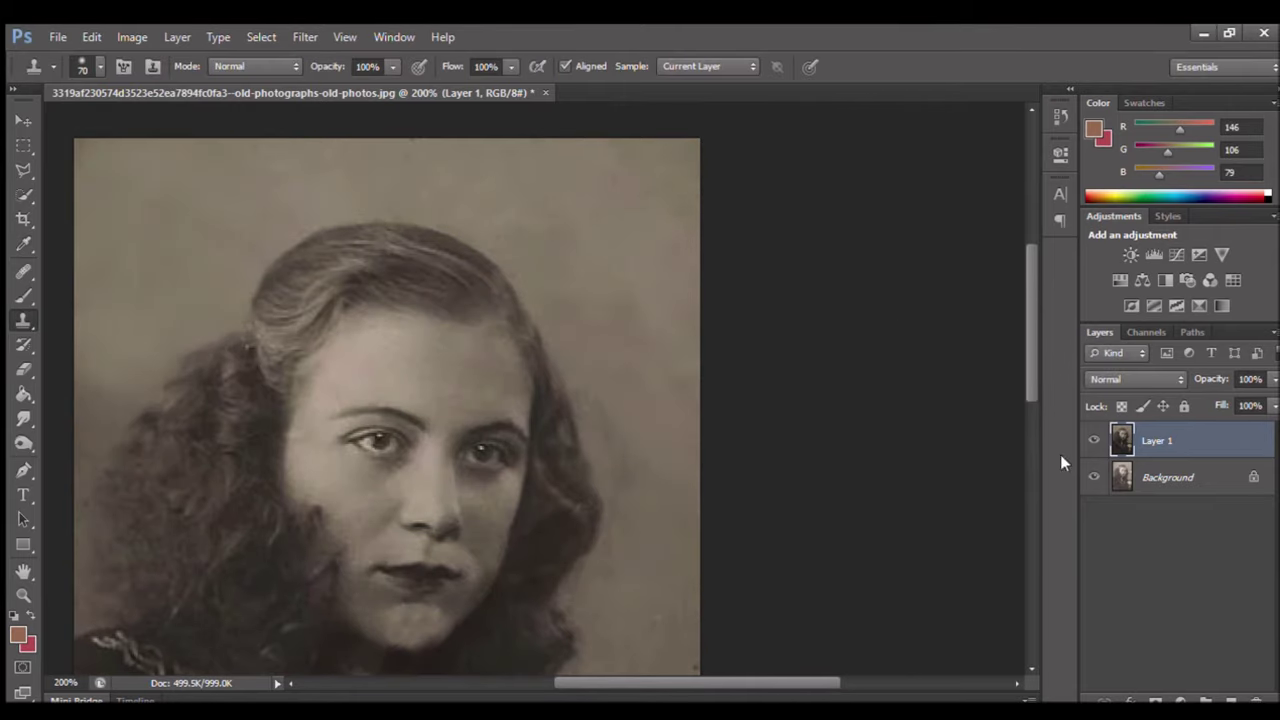
scroll(1017, 320, "down", 3)
scroll(1017, 325, "up", 2)
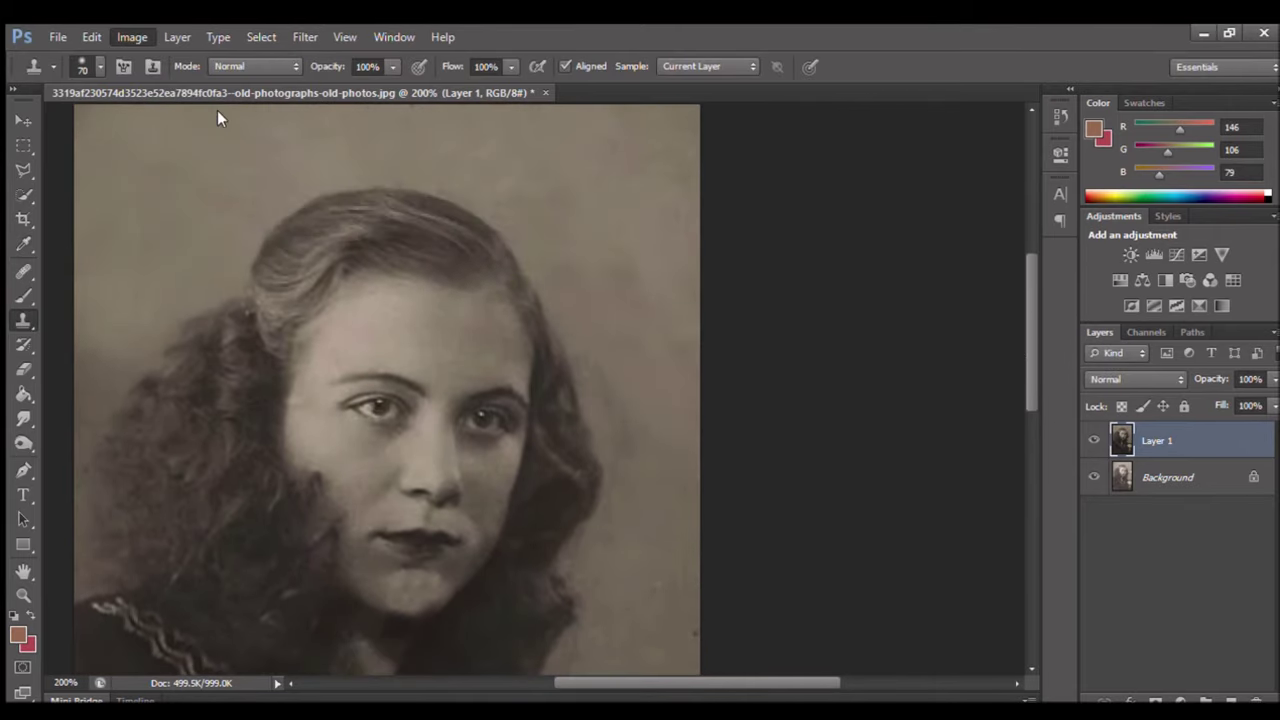
Desaturate the portrait to black-and-white and clone out the light streak along its right edge
key("ctrl+shift+u")
scroll(1026, 345, "down", 2)
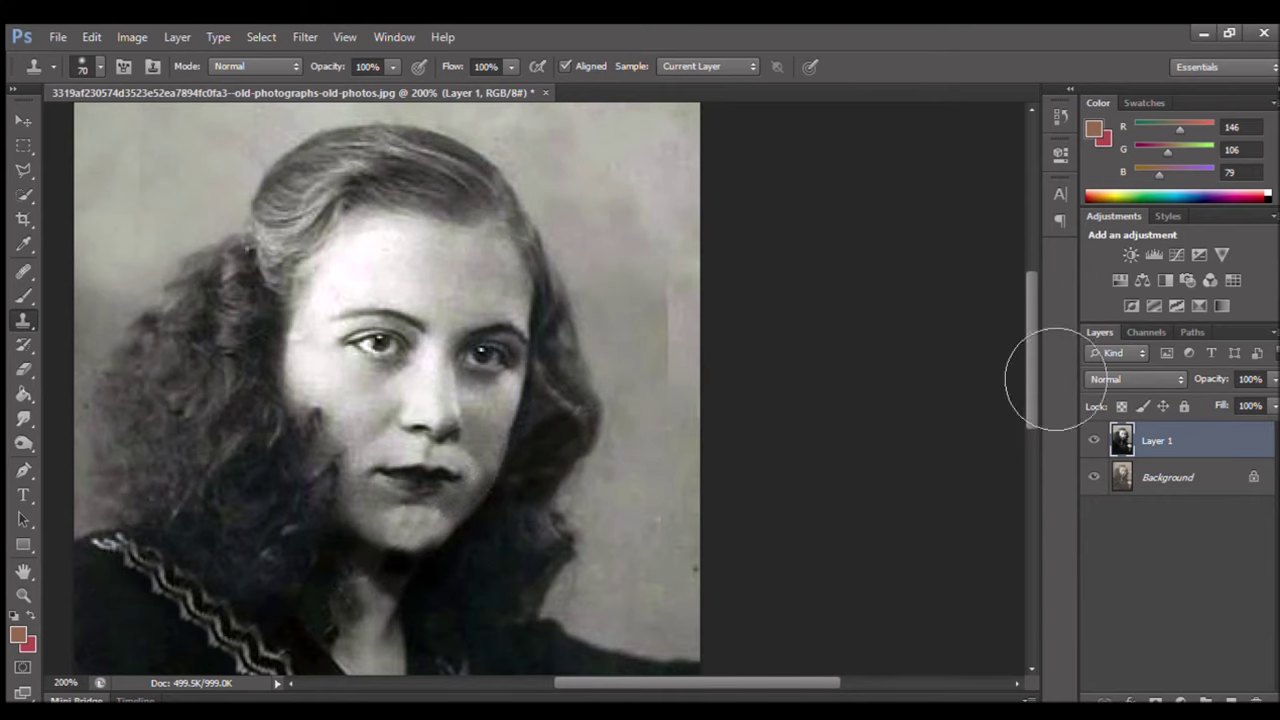
scroll(1043, 357, "up", 3)
left_click_drag(668, 530, 674, 297)
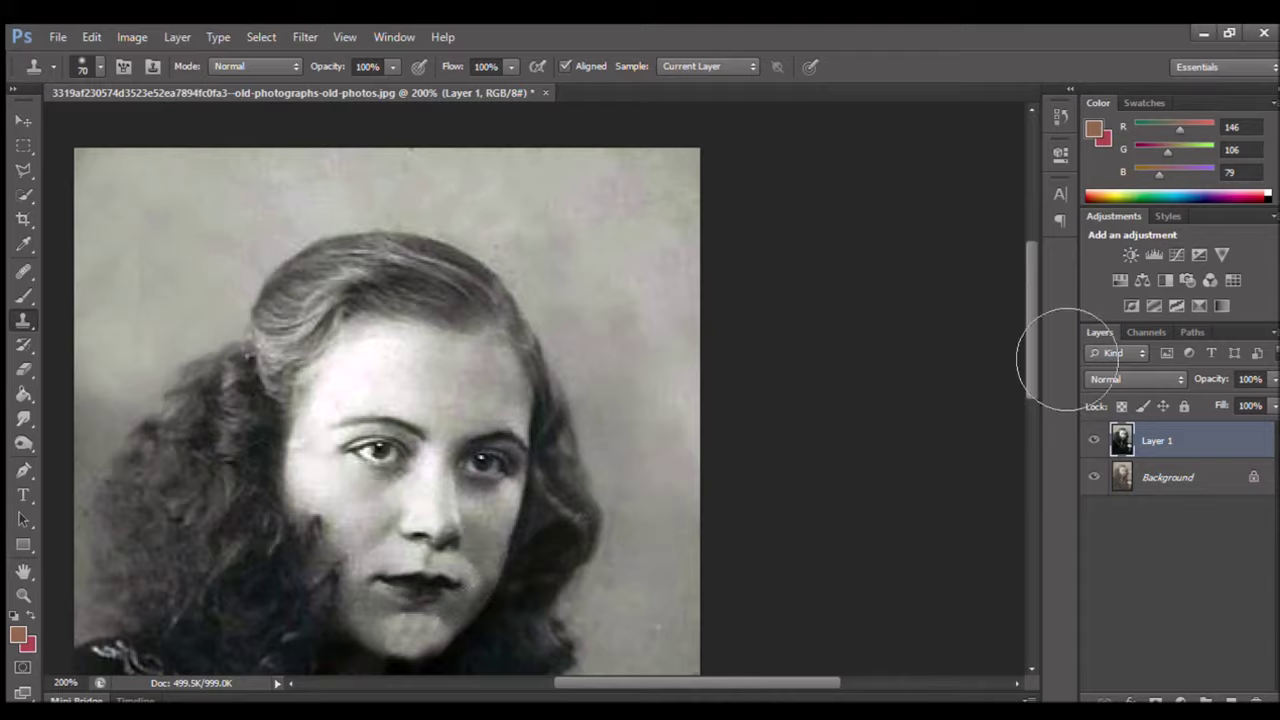
scroll(1014, 437, "down", 10)
scroll(1012, 458, "up", 1)
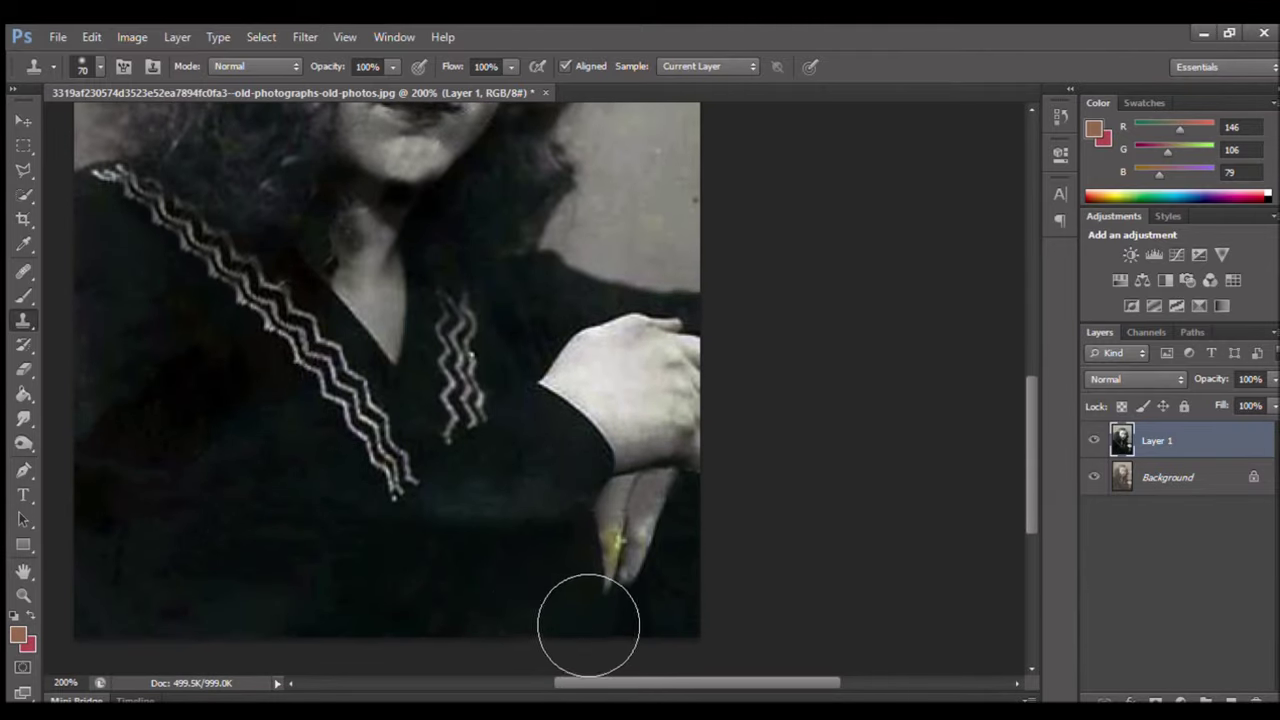
scroll(1018, 418, "up", 5)
Zoom in to heal the dark blemish on the neck, then fit the whole photo on screen
key("z")
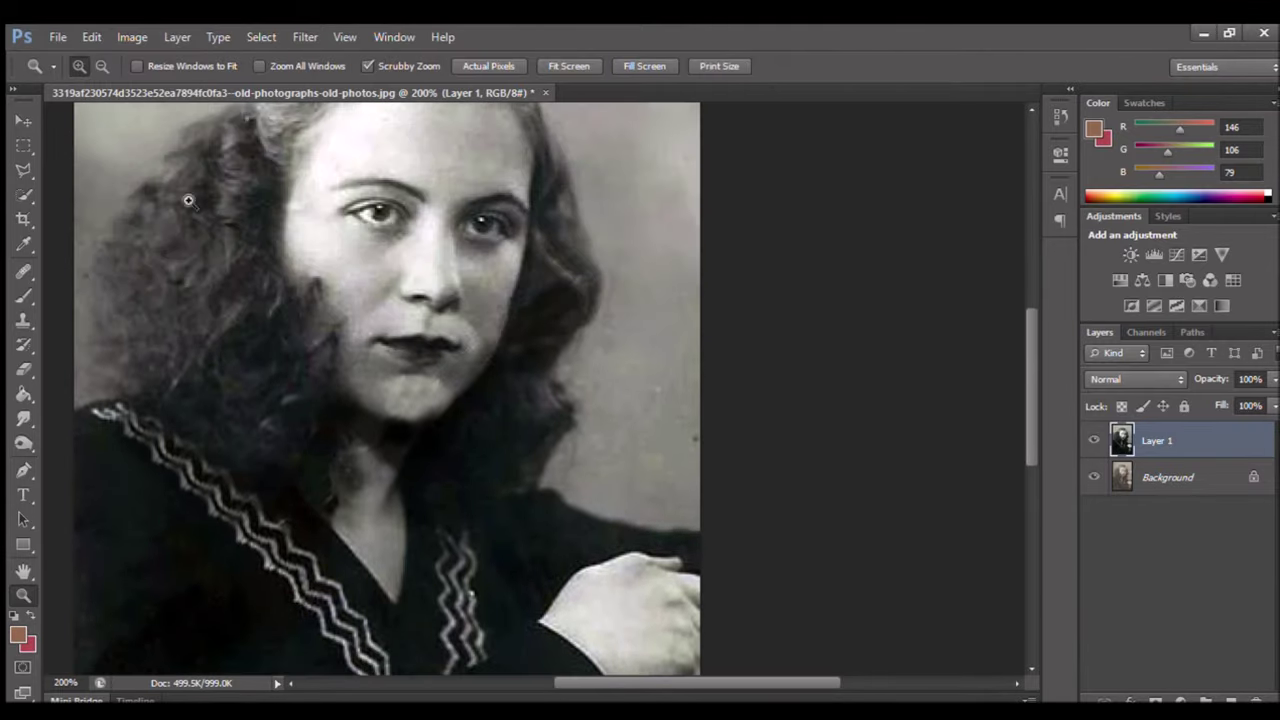
left_click(338, 449)
key("j")
left_click_drag(340, 455, 354, 517)
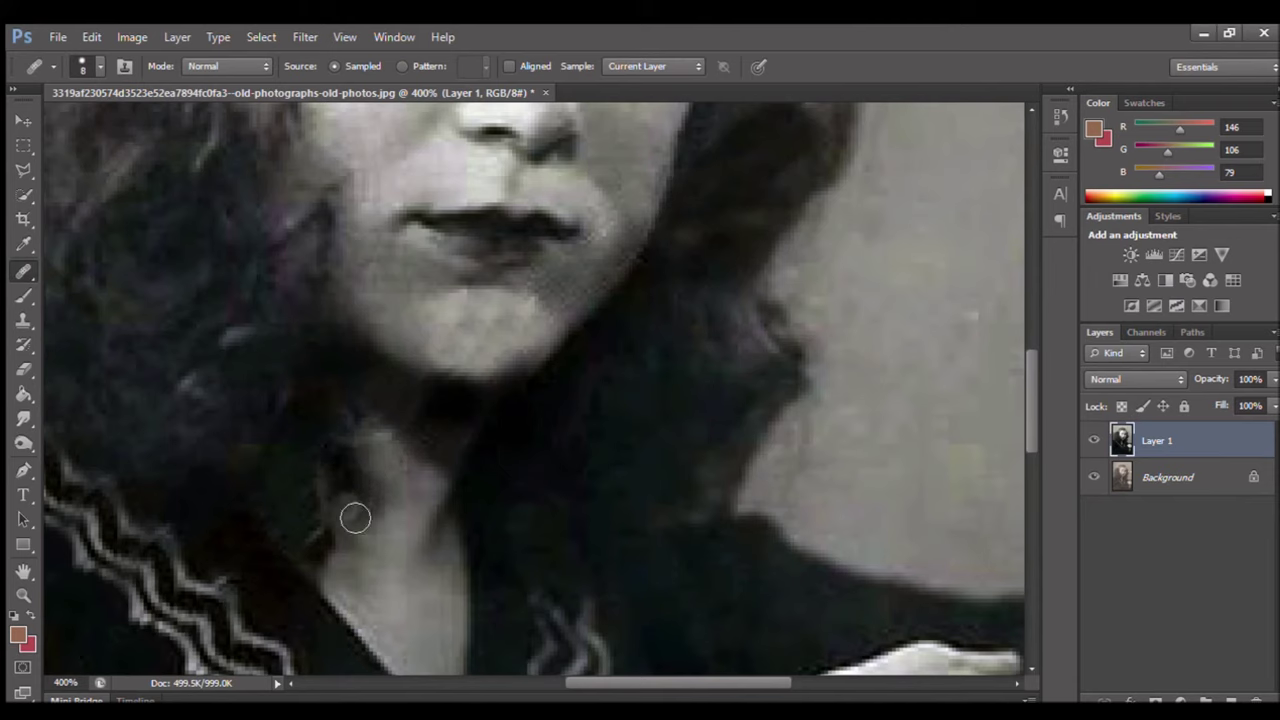
left_click(22, 270)
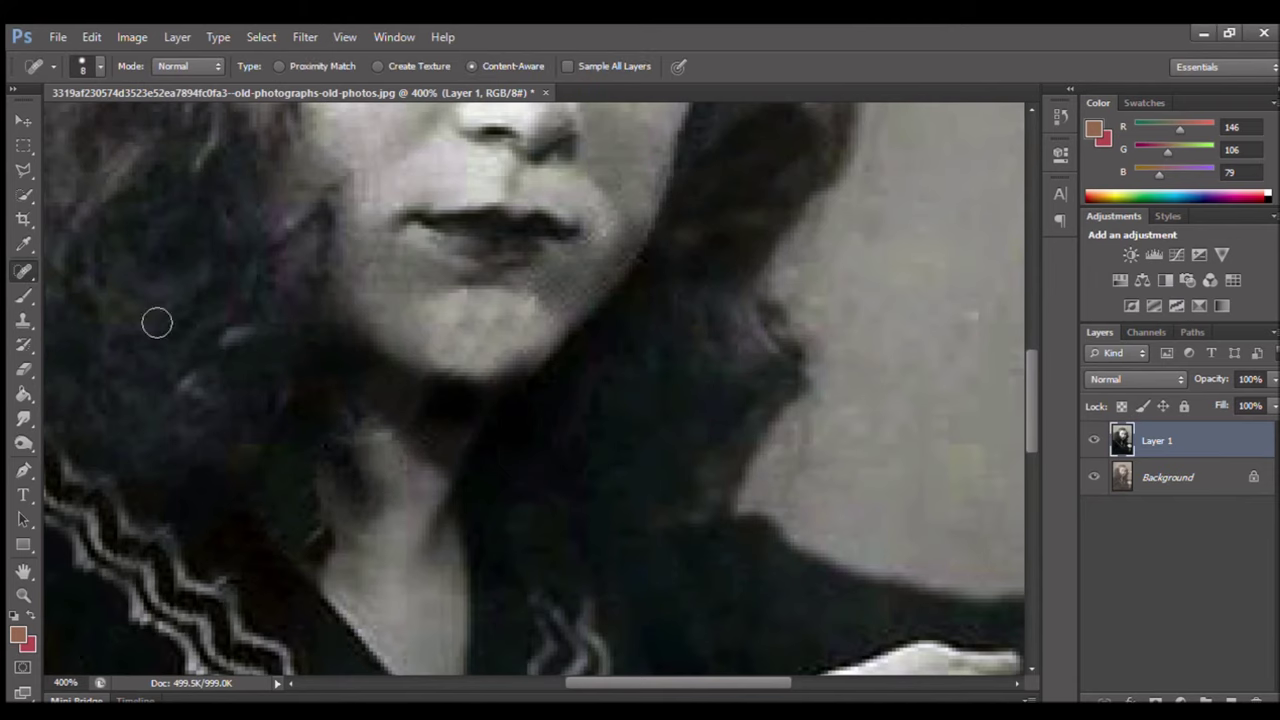
key("ctrl+minus")
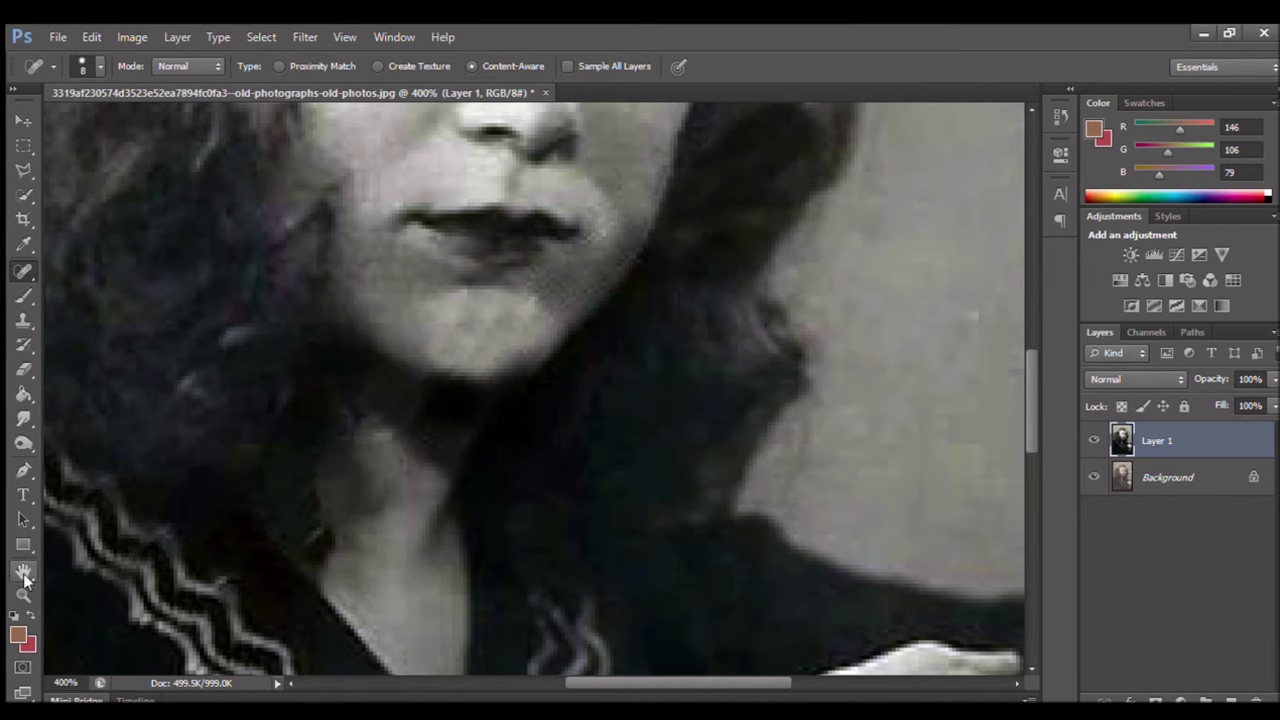
key("z")
key("ctrl+0")
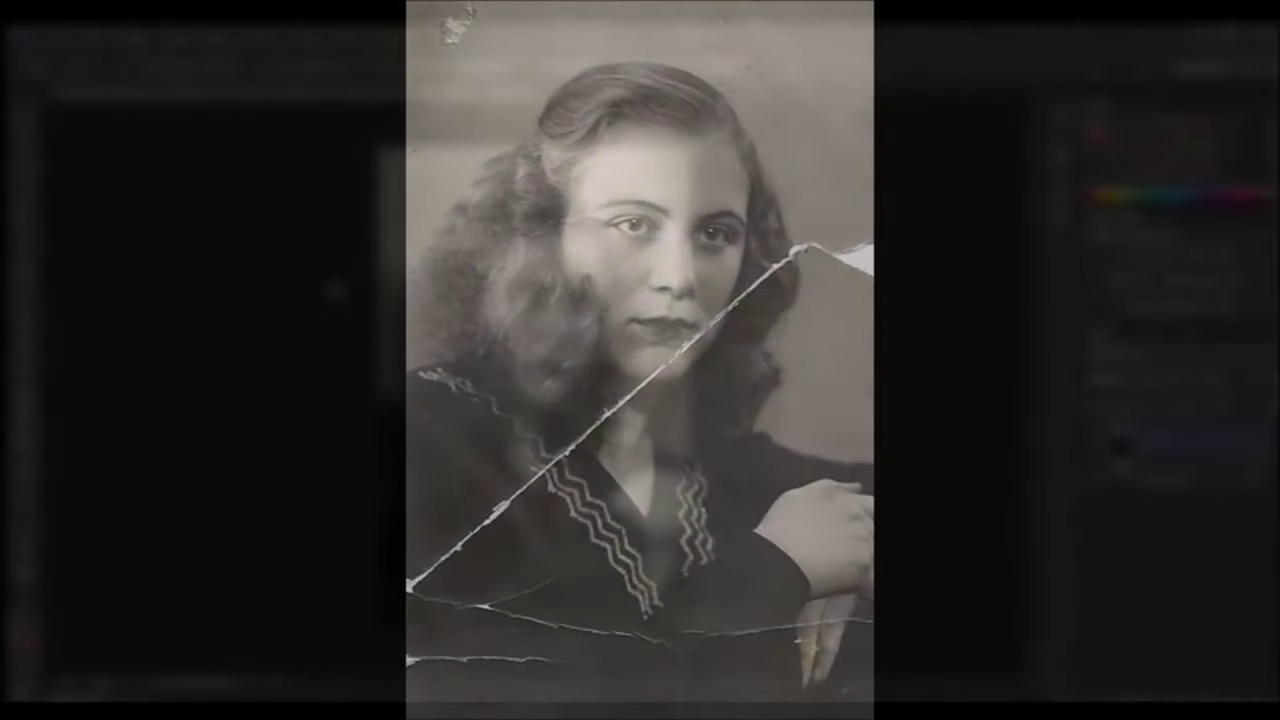